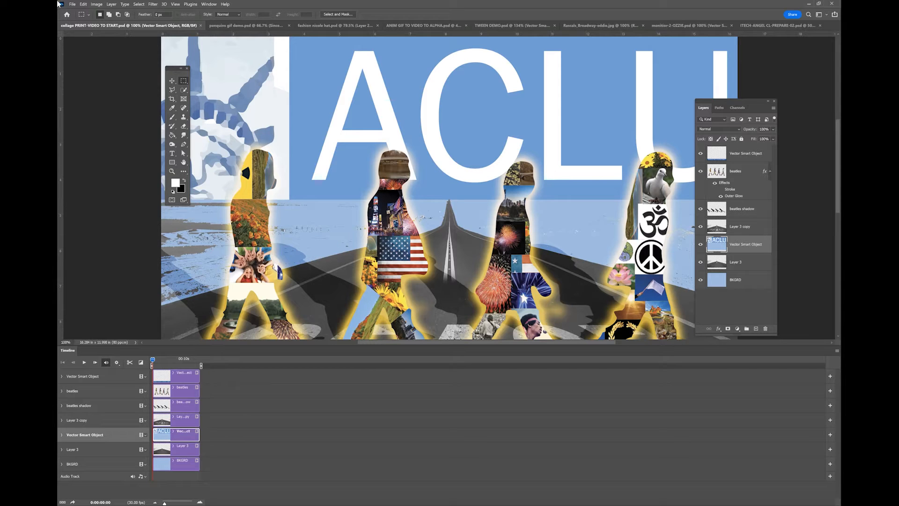
Step: Start a video render and choose the DIG IMAGING VIDEOS folder in ITECH > CURRICULUM > VIDEOS YOUTUBE as its destination
{"action": "left_click", "coordinate": [72, 5]}
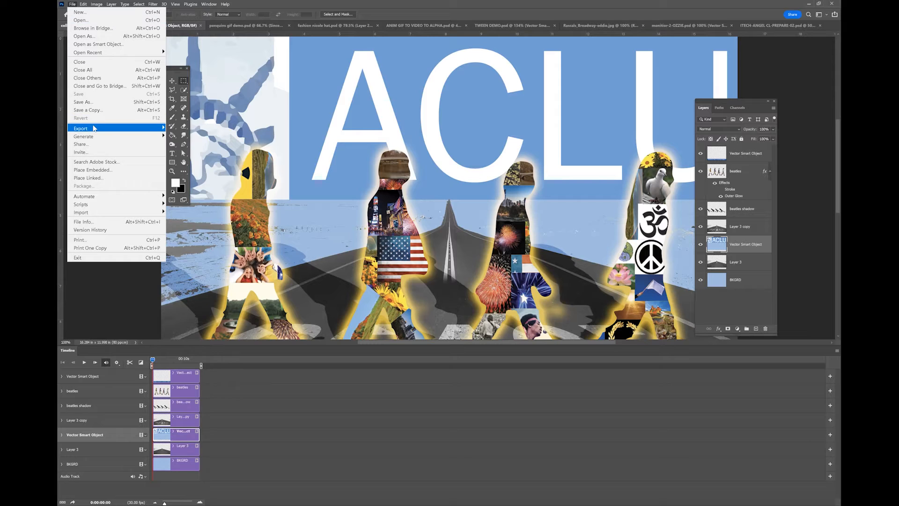
{"action": "mouse_move", "coordinate": [93, 128]}
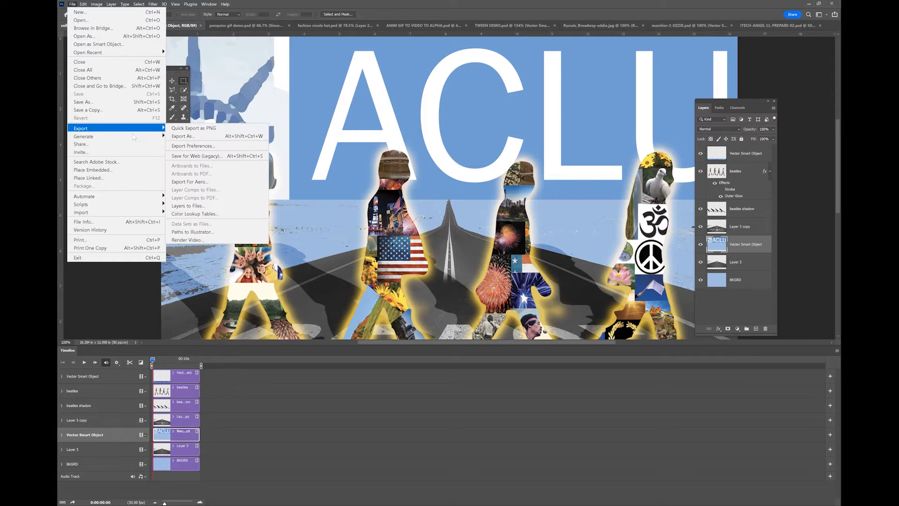
{"action": "left_click", "coordinate": [188, 240]}
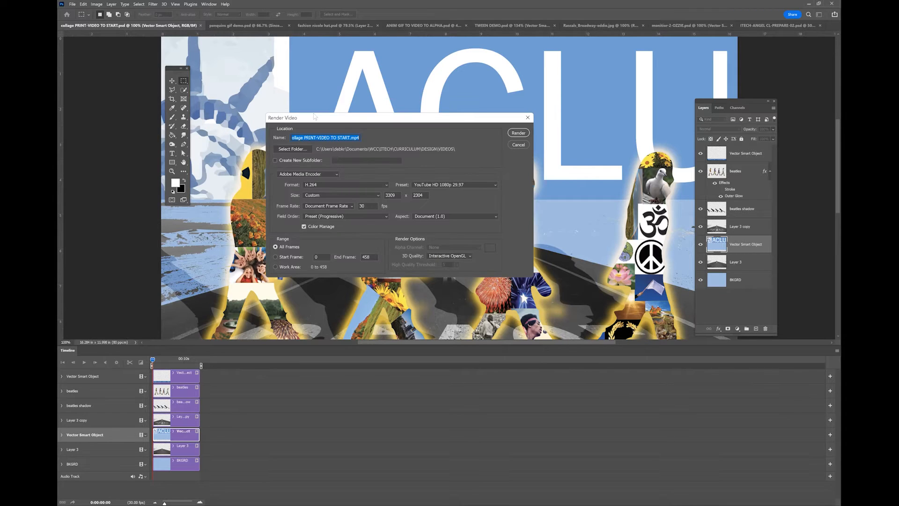
{"action": "left_click", "coordinate": [294, 148]}
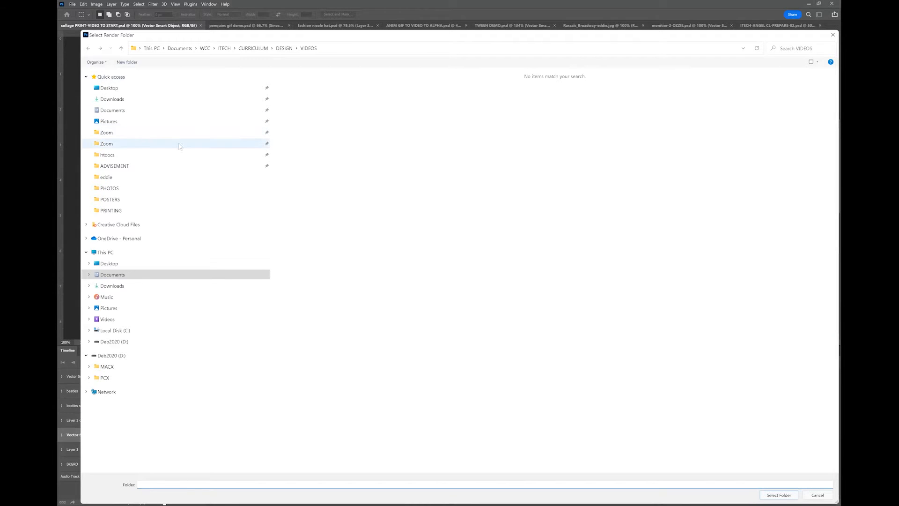
{"action": "left_click", "coordinate": [114, 189]}
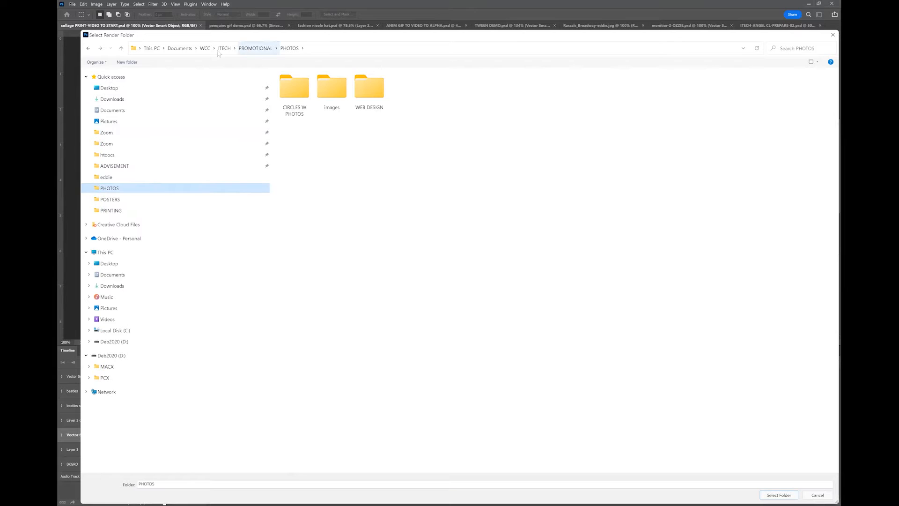
{"action": "left_click", "coordinate": [229, 51]}
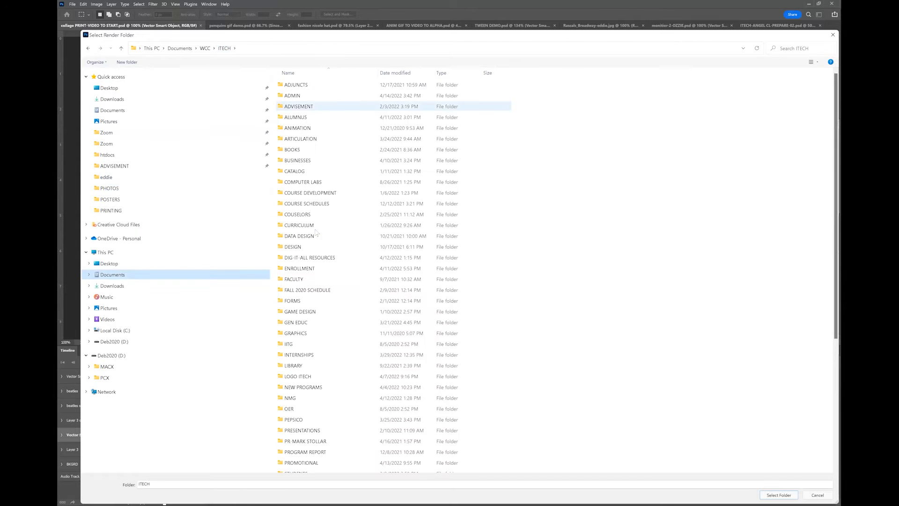
{"action": "double_click", "coordinate": [308, 225]}
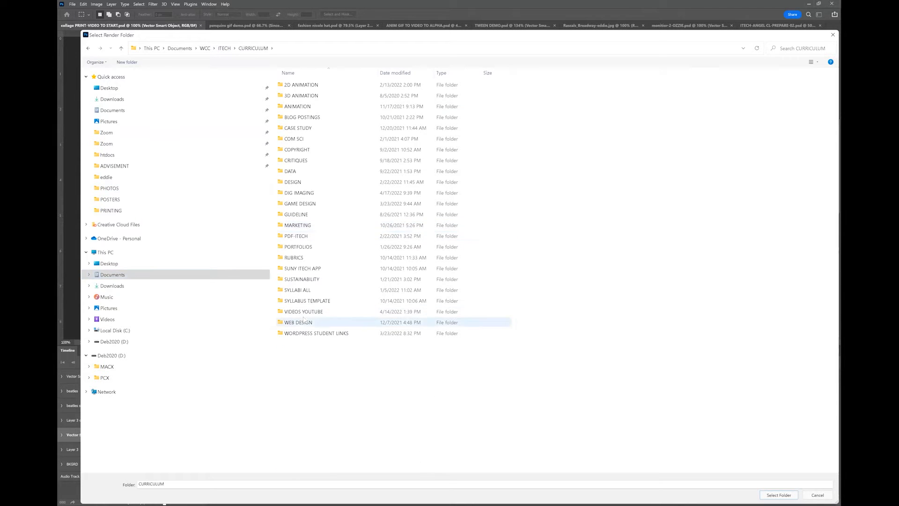
{"action": "left_click", "coordinate": [305, 312]}
{"action": "key", "text": "Return"}
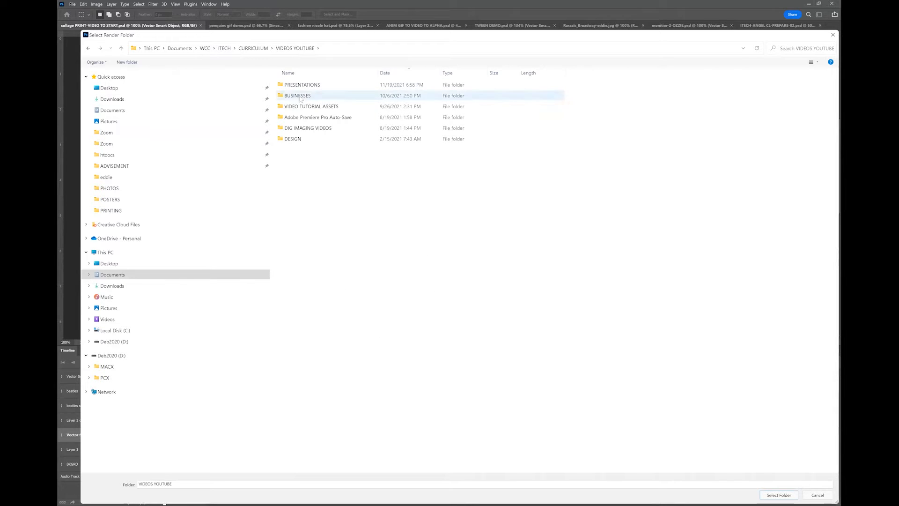
{"action": "left_click", "coordinate": [299, 128]}
{"action": "key", "text": "Return"}
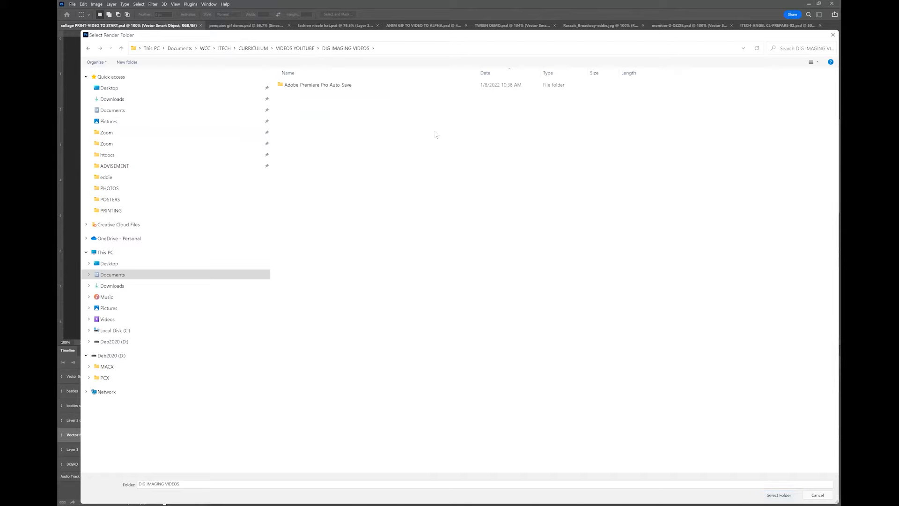
{"action": "key", "text": "Return"}
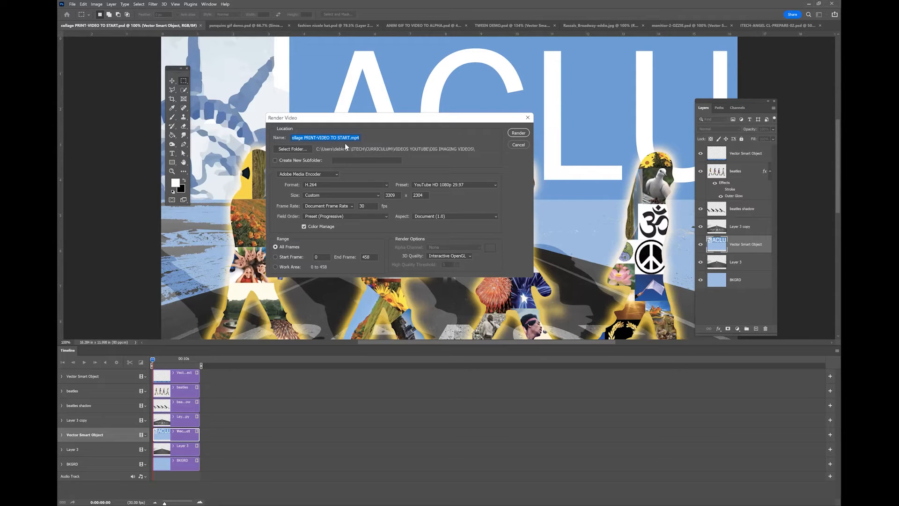
Step: Set the render format to H.264 with the YouTube HD 1080p 29.97 preset
{"action": "left_click", "coordinate": [328, 182]}
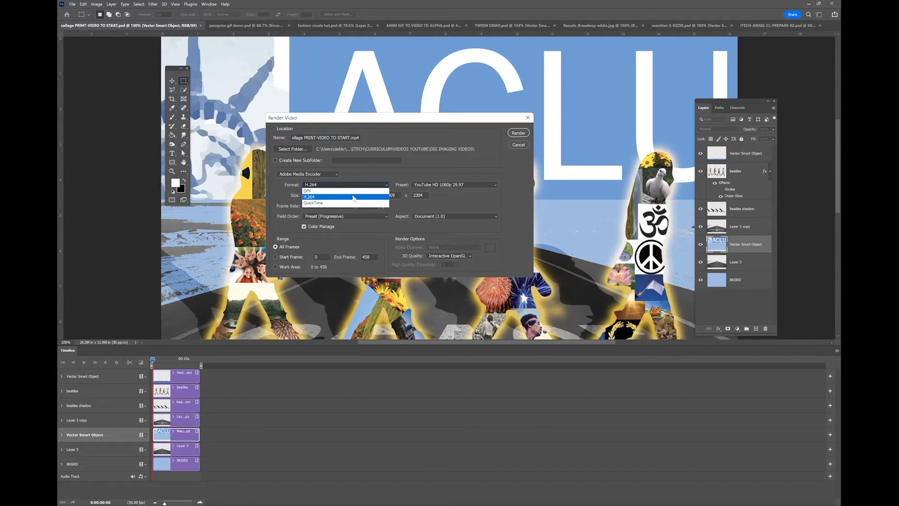
{"action": "left_click", "coordinate": [478, 187]}
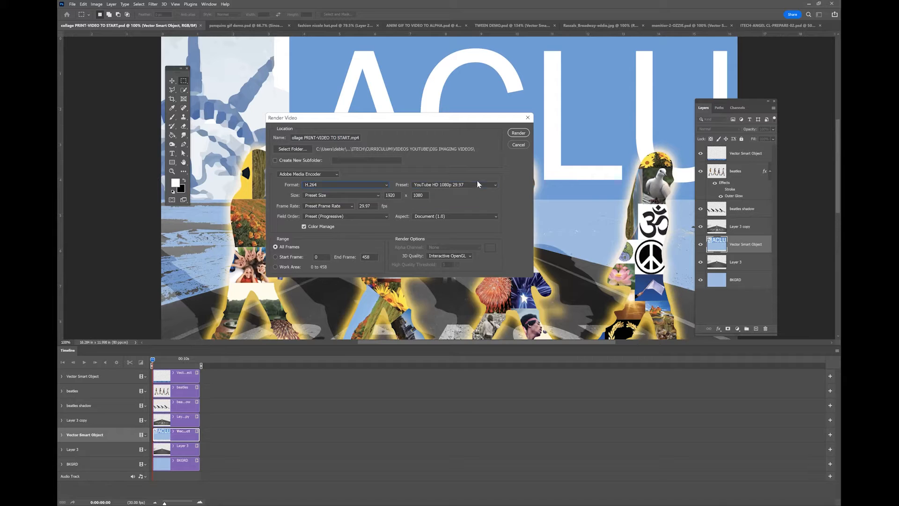
{"action": "left_click", "coordinate": [479, 185]}
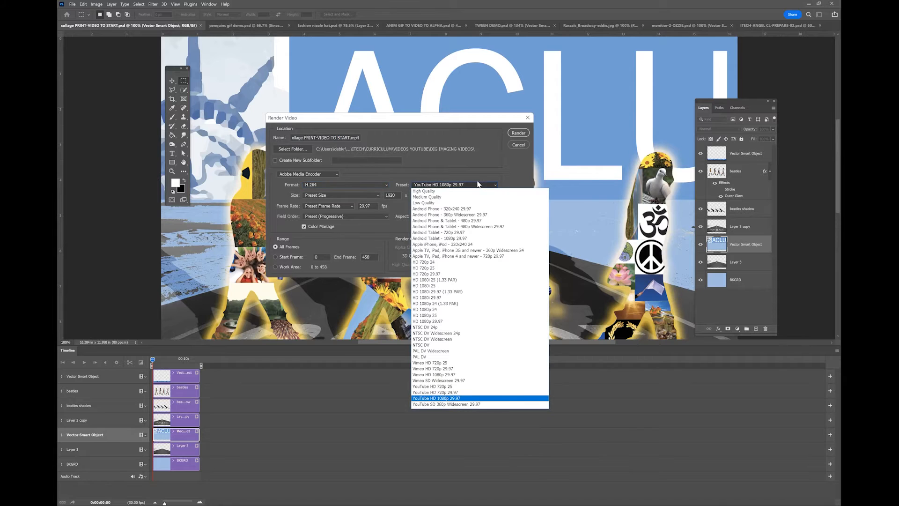
{"action": "left_click", "coordinate": [445, 399]}
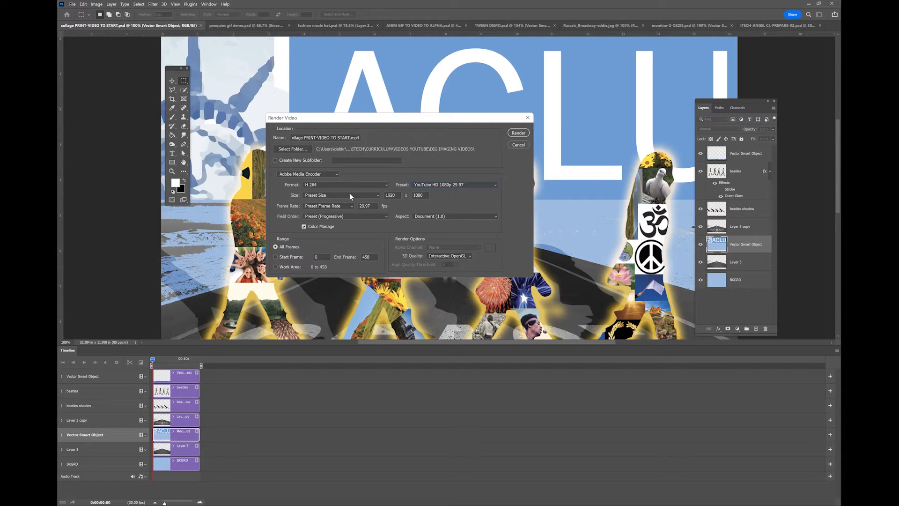
Step: Try the QuickTime render format with the alpha channel set to Straight - Unmatted
{"action": "left_click", "coordinate": [318, 184]}
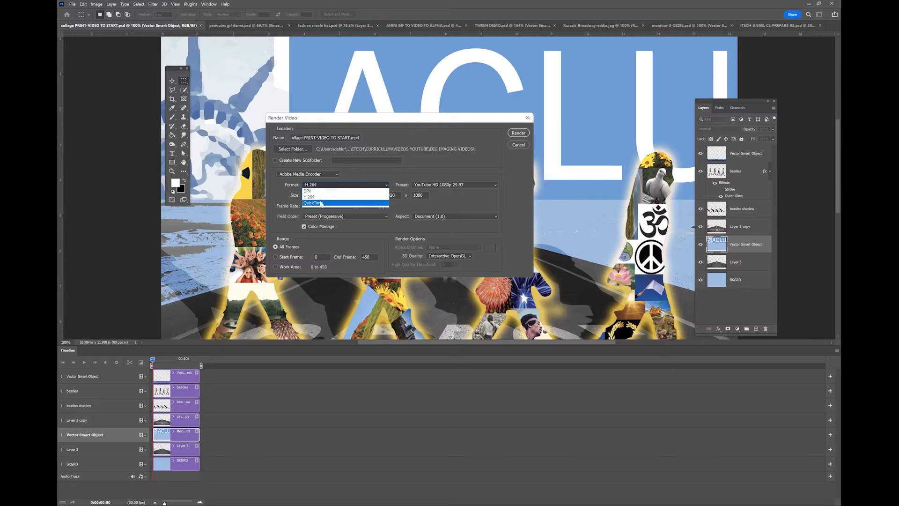
{"action": "left_click", "coordinate": [321, 203]}
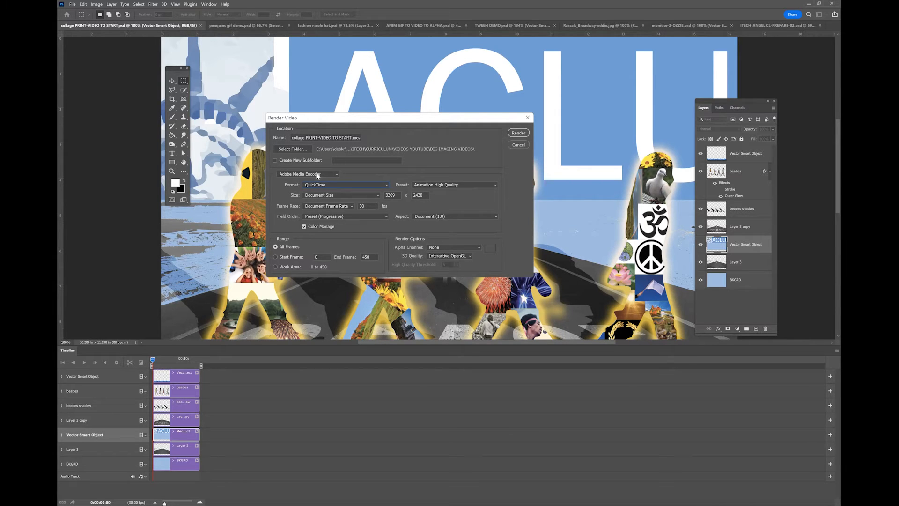
{"action": "left_click", "coordinate": [335, 184]}
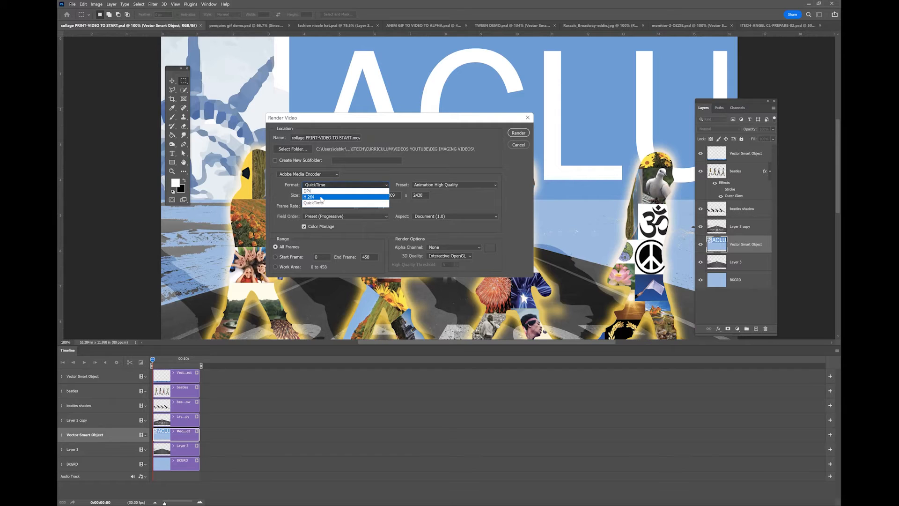
{"action": "left_click", "coordinate": [330, 196]}
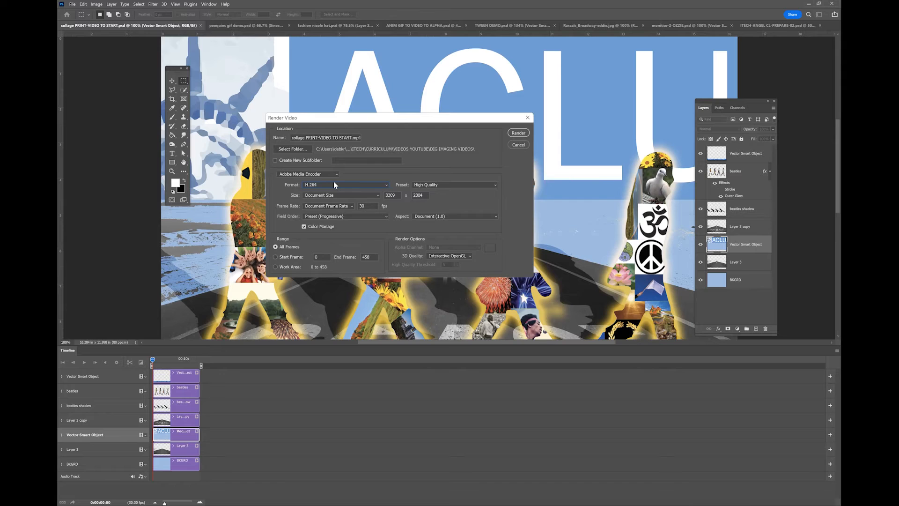
{"action": "left_click", "coordinate": [334, 184]}
{"action": "left_click", "coordinate": [334, 184]}
{"action": "left_click", "coordinate": [341, 184]}
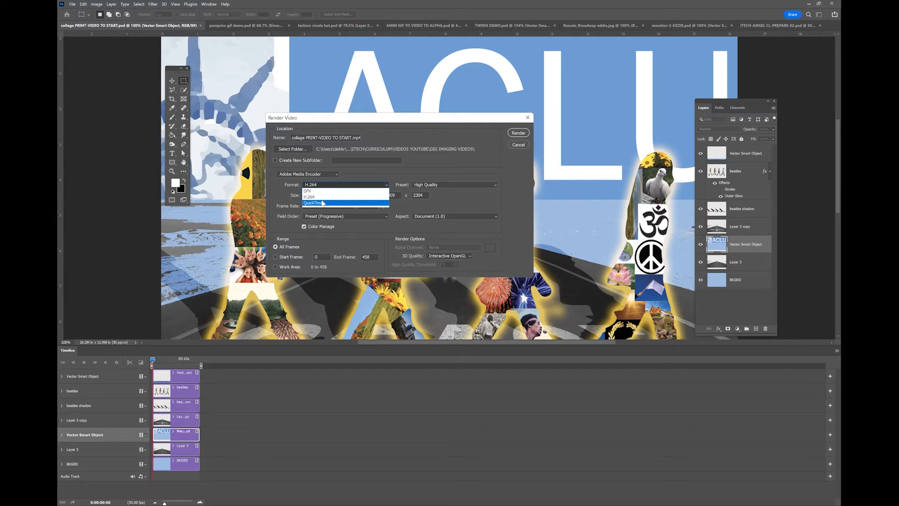
{"action": "left_click", "coordinate": [322, 202]}
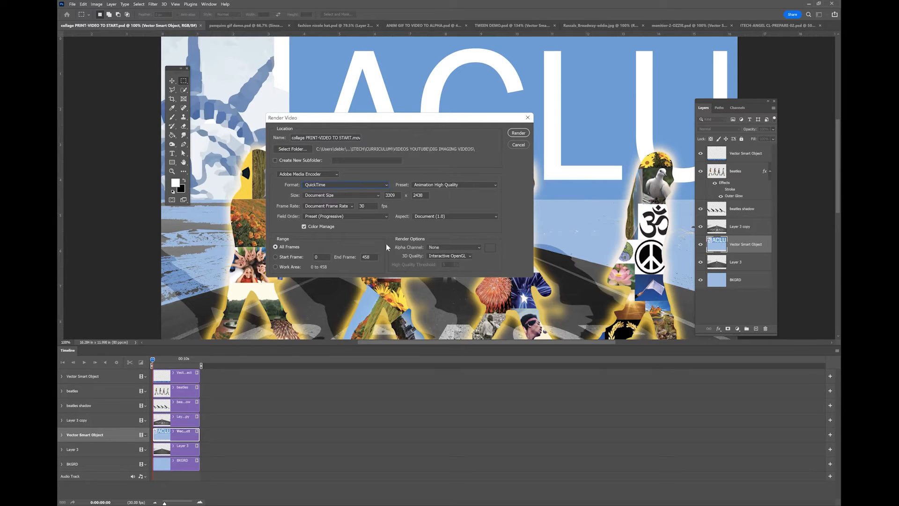
{"action": "left_click", "coordinate": [447, 244]}
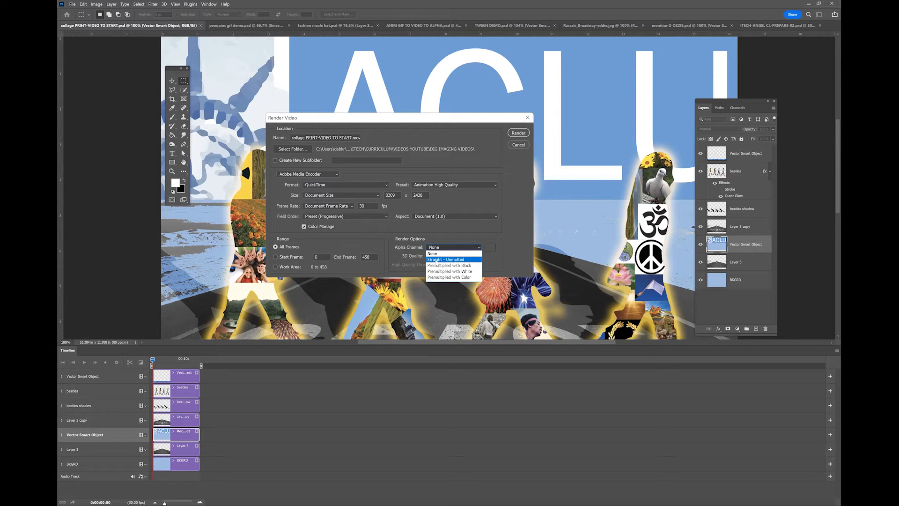
{"action": "left_click", "coordinate": [443, 260]}
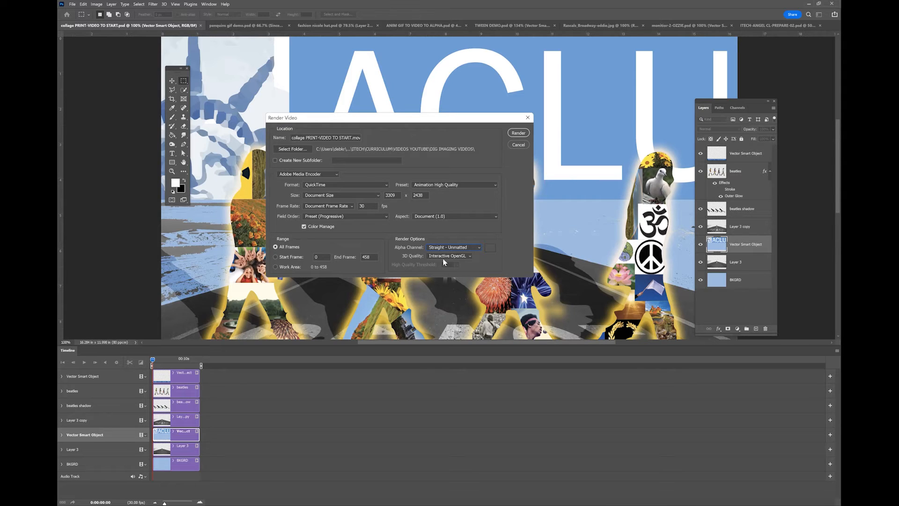
Step: Switch the render back to H.264 with the YouTube HD 1080p 29.97 preset, and dismiss the render settings without rendering
{"action": "left_click", "coordinate": [329, 184]}
{"action": "left_click", "coordinate": [318, 197]}
{"action": "left_click", "coordinate": [445, 183]}
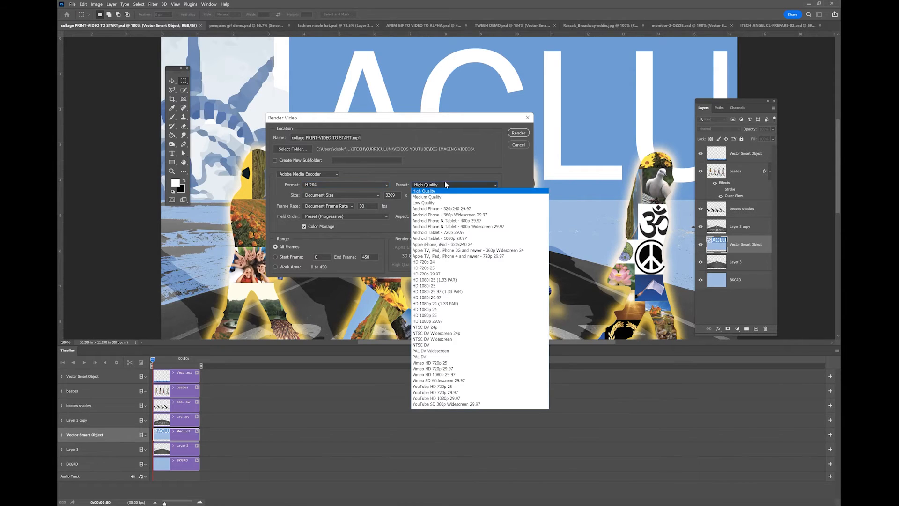
{"action": "left_click", "coordinate": [450, 398]}
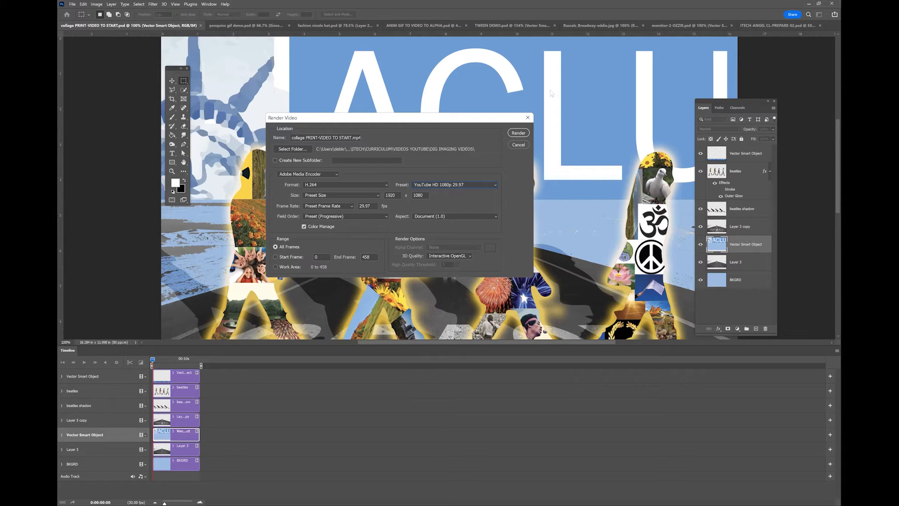
{"action": "left_click", "coordinate": [518, 144]}
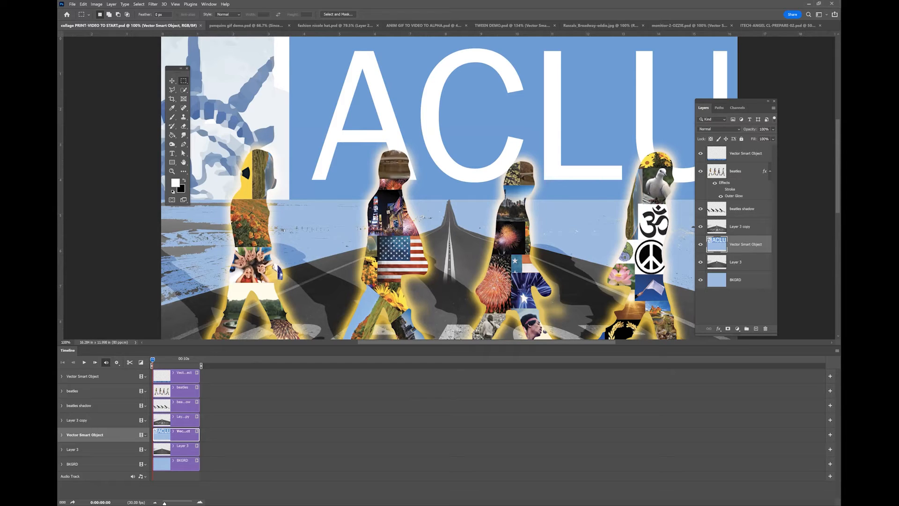
Step: Extend the BKGRD clip on the timeline to end at about 21 seconds
{"action": "left_click_drag", "start_coordinate": [199, 464], "coordinate": [253, 463]}
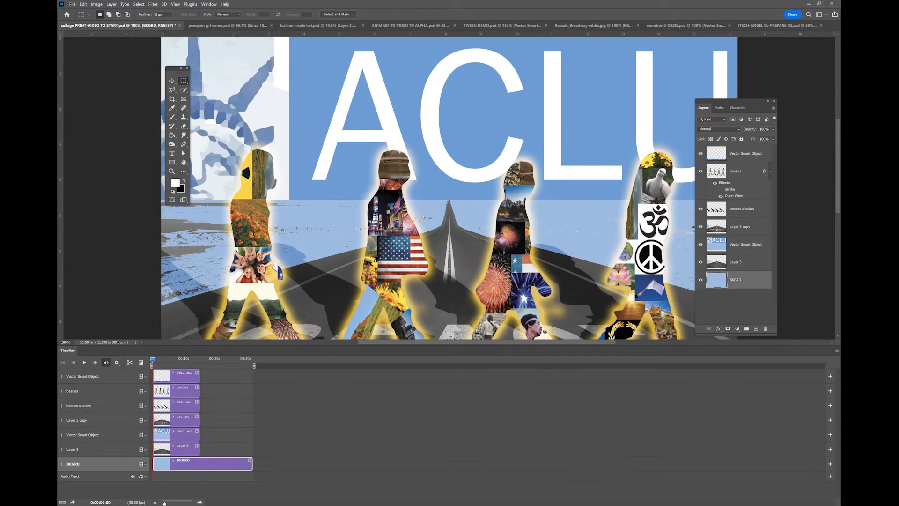
{"action": "mouse_move", "coordinate": [164, 503]}
{"action": "left_mouse_down"}
{"action": "mouse_move", "coordinate": [177, 503]}
{"action": "mouse_move", "coordinate": [162, 503]}
{"action": "left_mouse_up"}
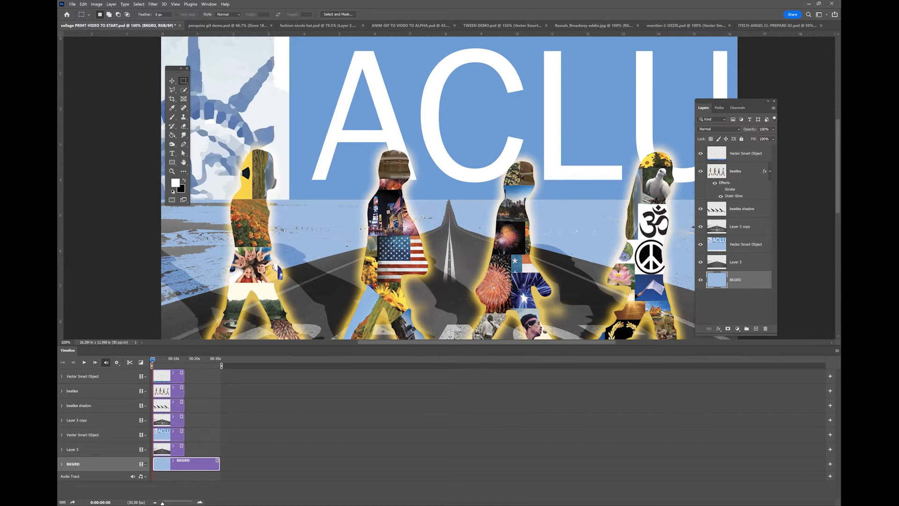
{"action": "left_click_drag", "start_coordinate": [218, 463], "coordinate": [196, 463]}
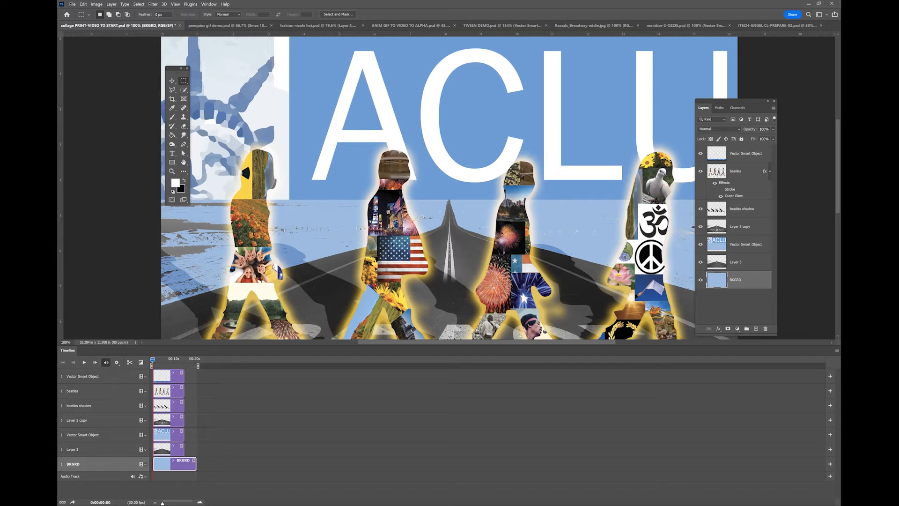
{"action": "left_click_drag", "start_coordinate": [196, 463], "coordinate": [196, 464]}
Step: Delay the beatles and beatles shadow clips to start at about 4 seconds, and end the beatles clip together with the BKGRD clip
{"action": "left_click_drag", "start_coordinate": [162, 503], "coordinate": [171, 502]}
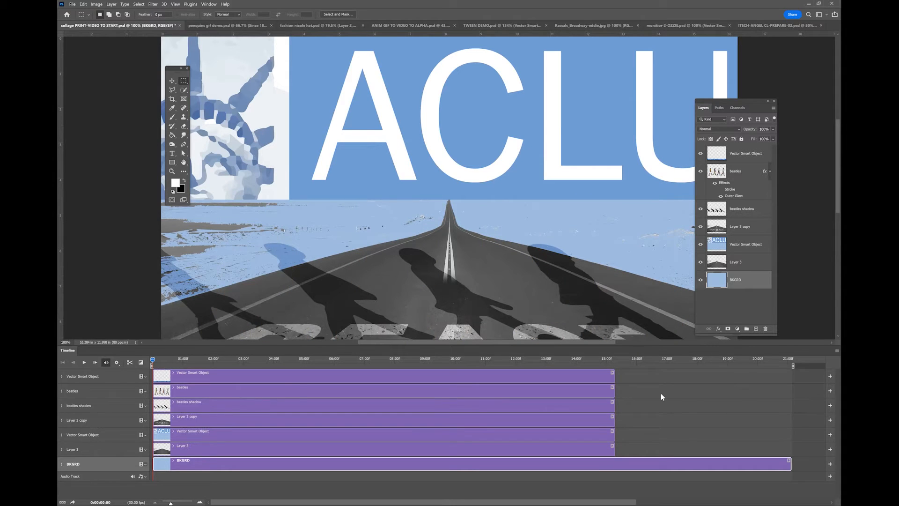
{"action": "left_click_drag", "start_coordinate": [661, 394], "coordinate": [790, 394]}
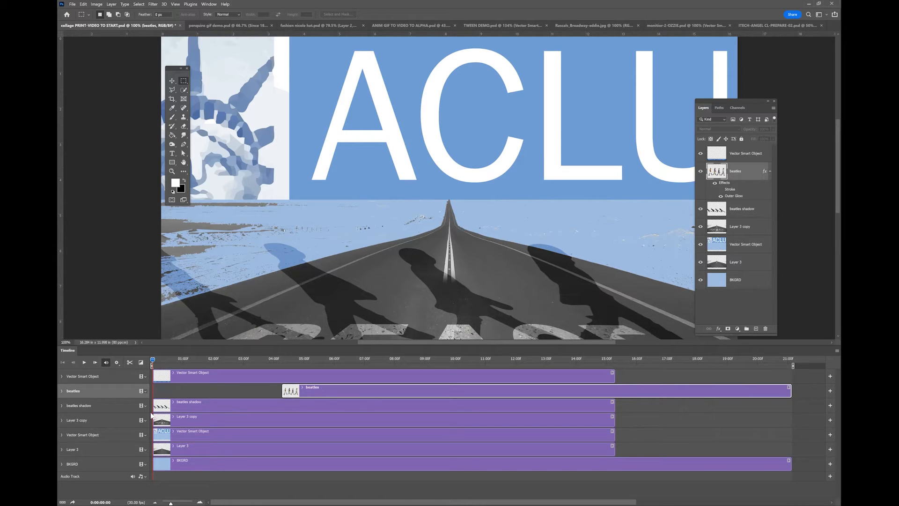
{"action": "left_click", "coordinate": [203, 406]}
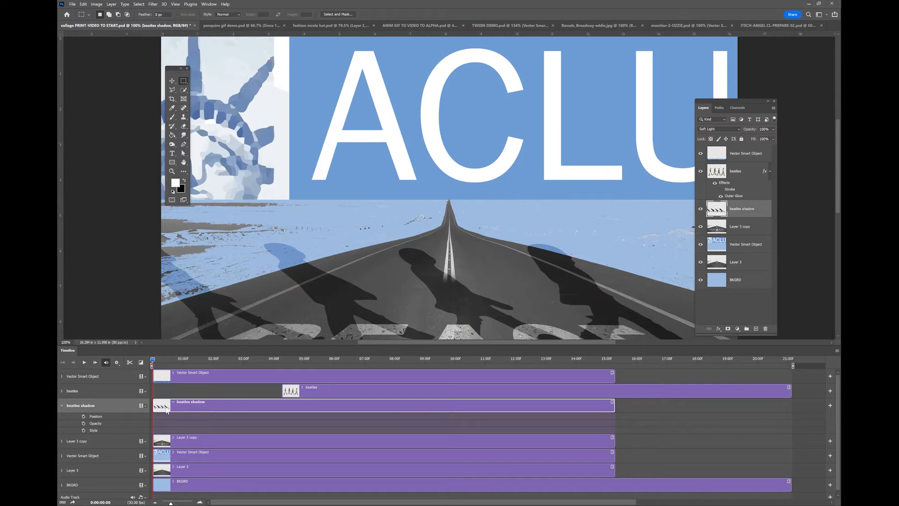
{"action": "left_click", "coordinate": [143, 405]}
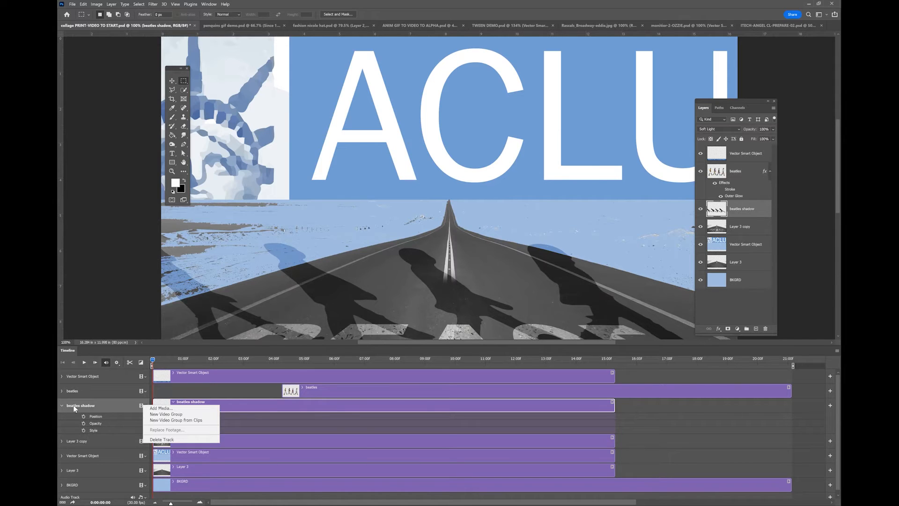
{"action": "left_click", "coordinate": [97, 409]}
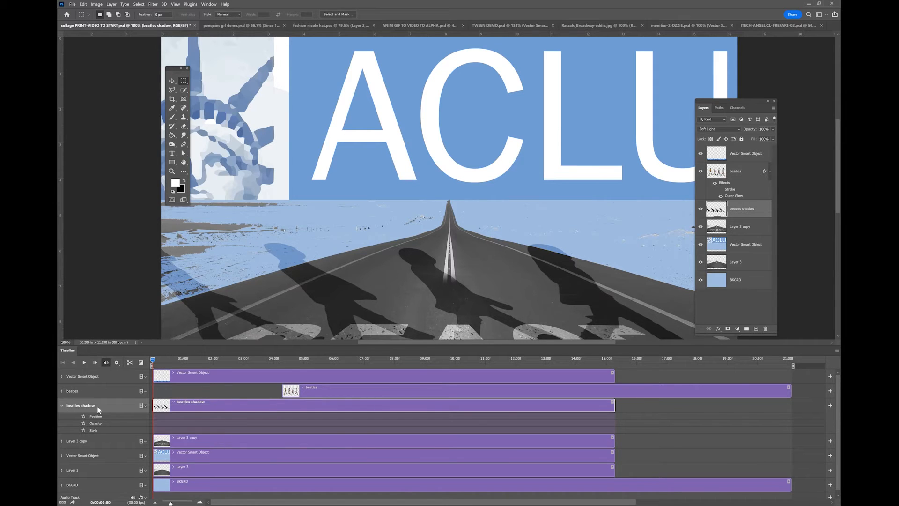
{"action": "left_click", "coordinate": [62, 406]}
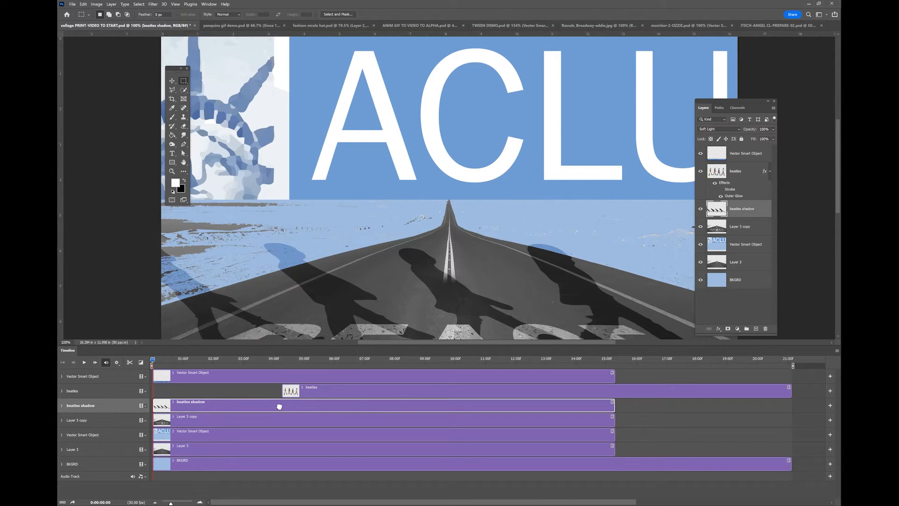
{"action": "left_click_drag", "start_coordinate": [284, 406], "coordinate": [413, 405]}
{"action": "left_click", "coordinate": [332, 359]}
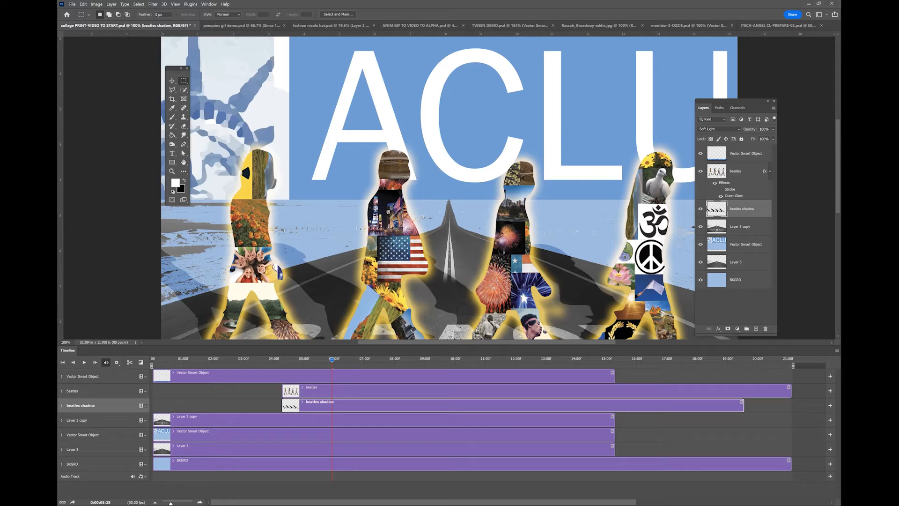
Step: Trim the start of the topmost Vector Smart Object clip to about 9 seconds, and check the frame at about 10 seconds
{"action": "left_click_drag", "start_coordinate": [330, 358], "coordinate": [201, 361]}
{"action": "left_click", "coordinate": [176, 361]}
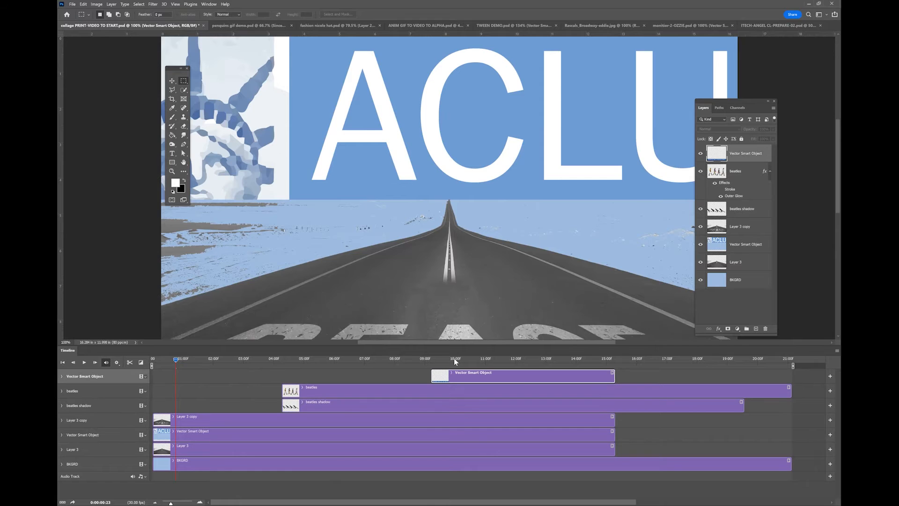
{"action": "left_click", "coordinate": [453, 358]}
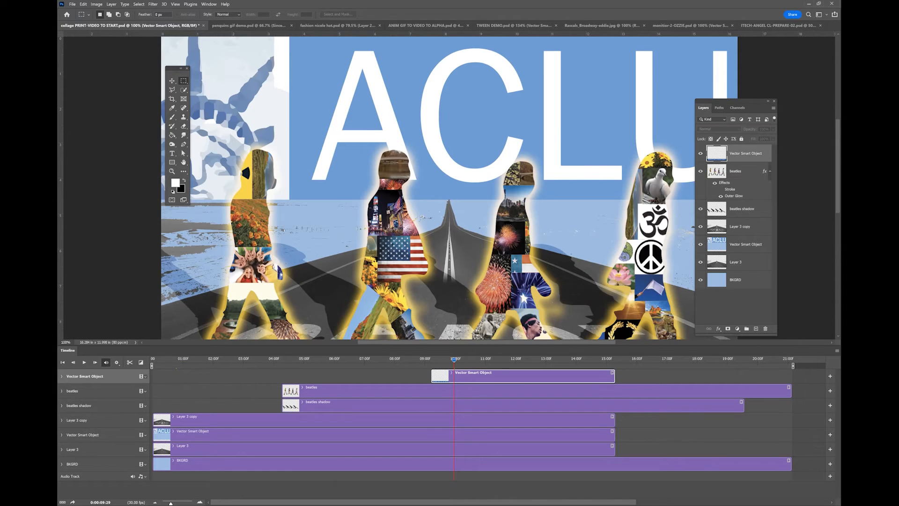
Step: Fit the whole collage on screen, and undock and redock the timeline at a height that shows all layer tracks
{"action": "left_click", "coordinate": [177, 4]}
{"action": "left_click", "coordinate": [192, 68]}
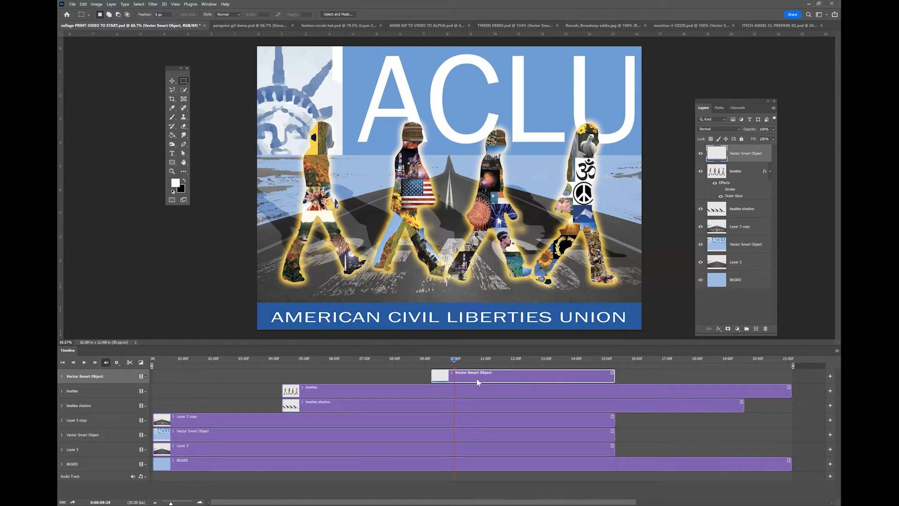
{"action": "left_click_drag", "start_coordinate": [303, 349], "coordinate": [330, 387]}
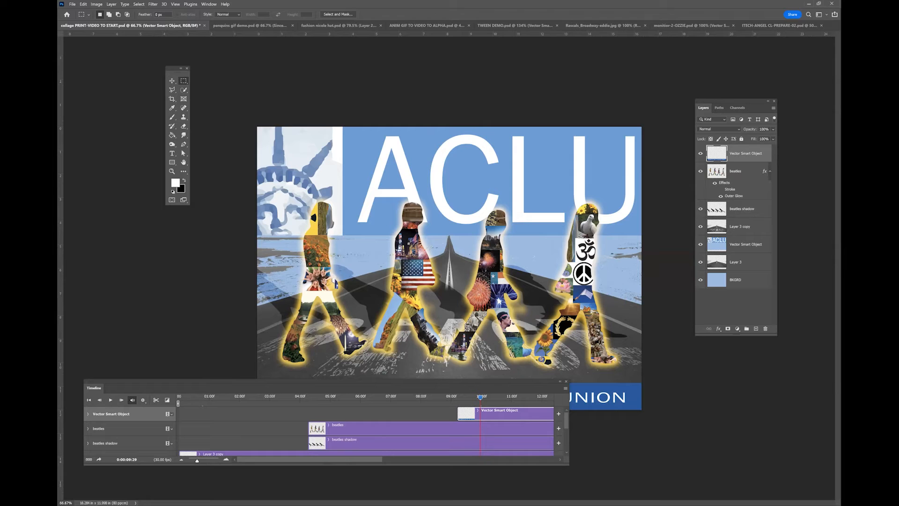
{"action": "left_click_drag", "start_coordinate": [330, 387], "coordinate": [330, 500]}
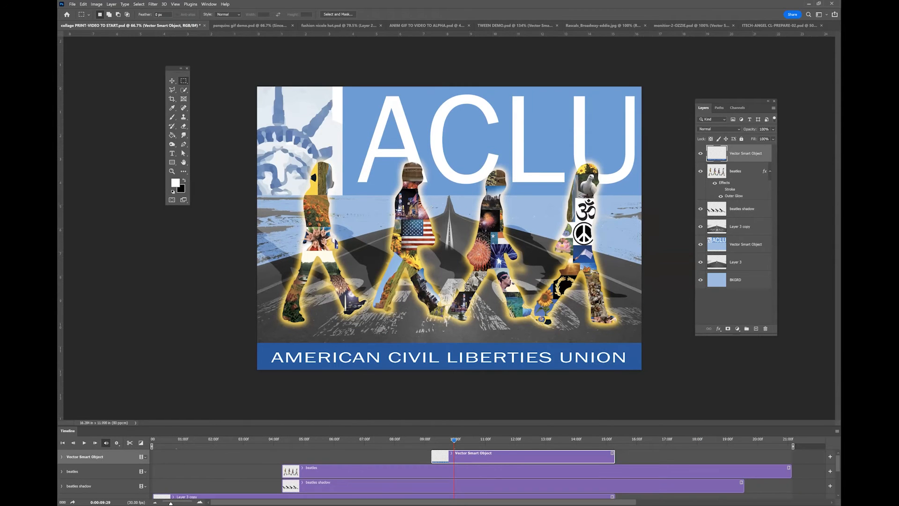
{"action": "left_click_drag", "start_coordinate": [424, 308], "coordinate": [424, 327]}
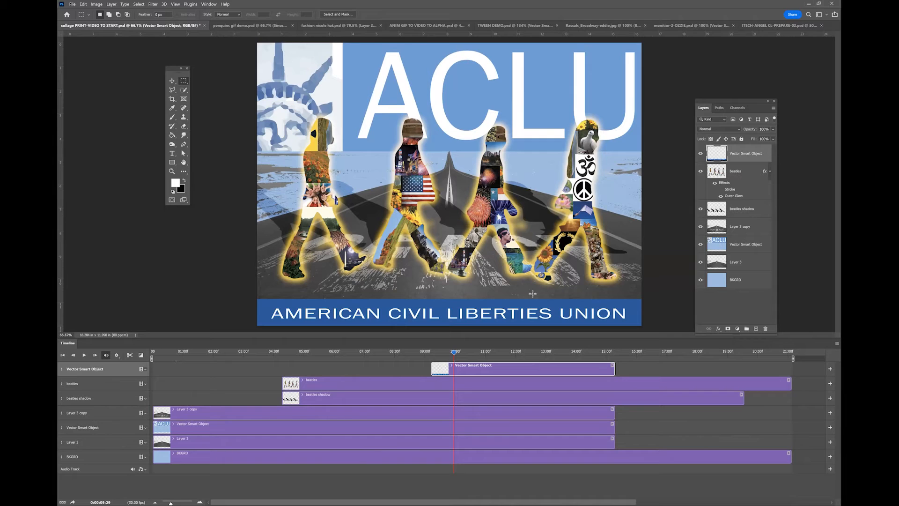
Step: Restore the topmost Vector Smart Object clip to start at 0 seconds, and return the playhead to the beginning
{"action": "key", "text": "Left"}
{"action": "left_click", "coordinate": [406, 355]}
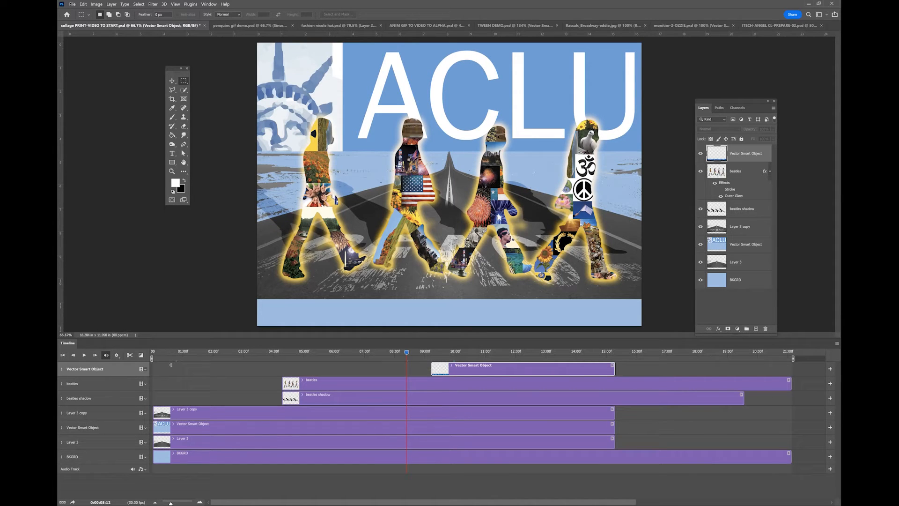
{"action": "left_click_drag", "start_coordinate": [170, 365], "coordinate": [155, 368]}
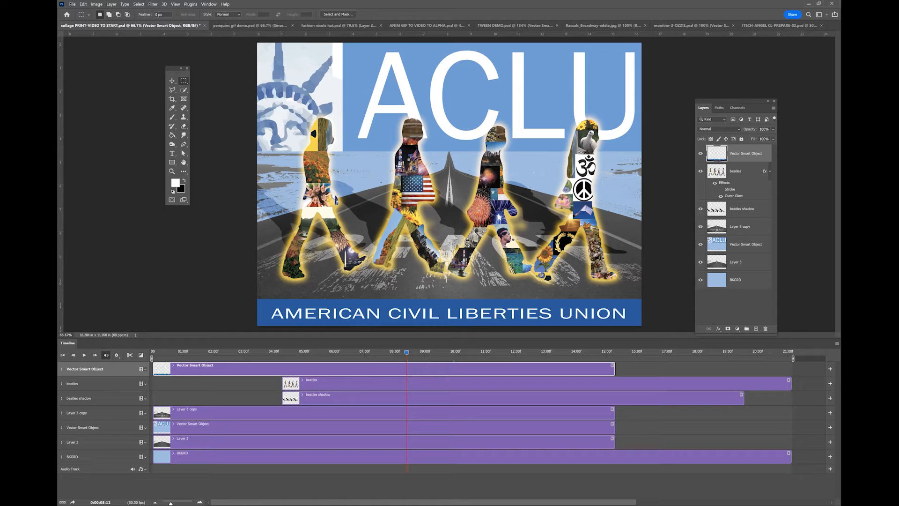
{"action": "left_click_drag", "start_coordinate": [406, 352], "coordinate": [339, 364]}
{"action": "key", "text": "Home"}
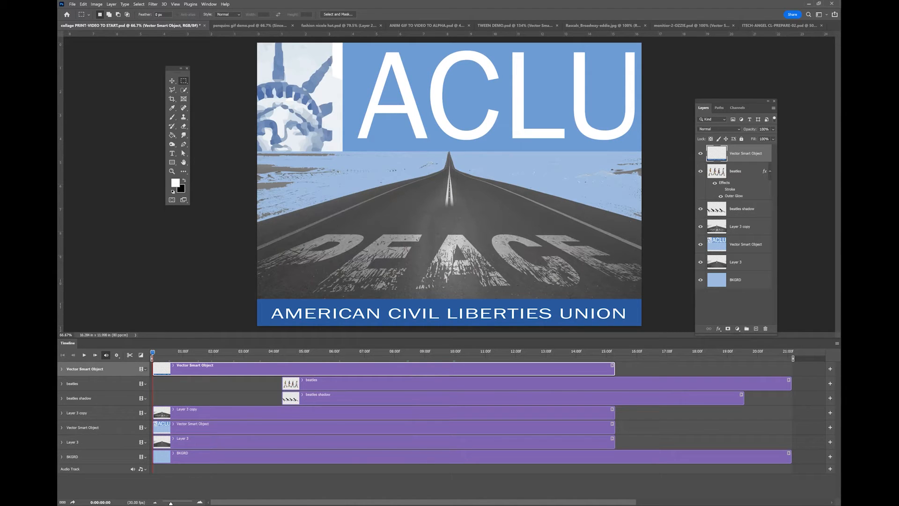
Step: Try starting the ACLU Vector Smart Object clip at about 2 seconds and Layer 3 at about 1 second, and undo the Layer 3 change
{"action": "left_click_drag", "start_coordinate": [154, 427], "coordinate": [223, 427]}
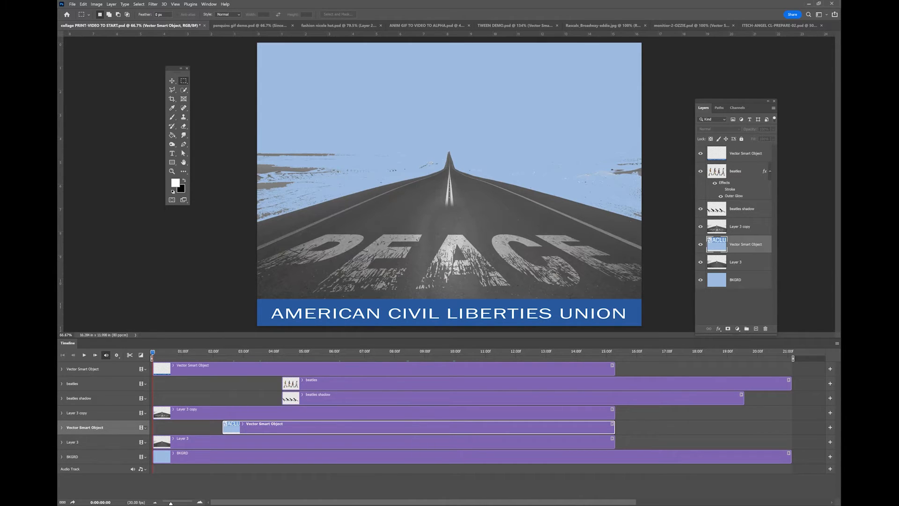
{"action": "left_click_drag", "start_coordinate": [154, 441], "coordinate": [190, 441]}
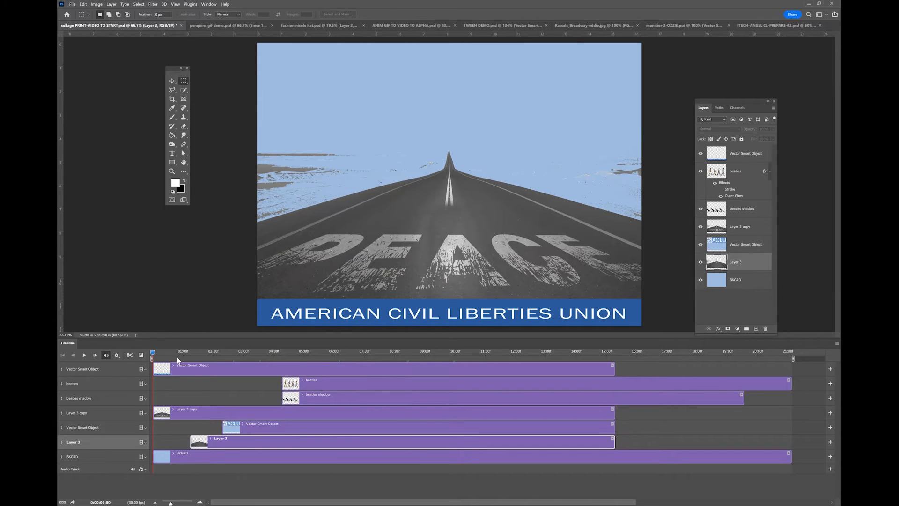
{"action": "left_click", "coordinate": [171, 352]}
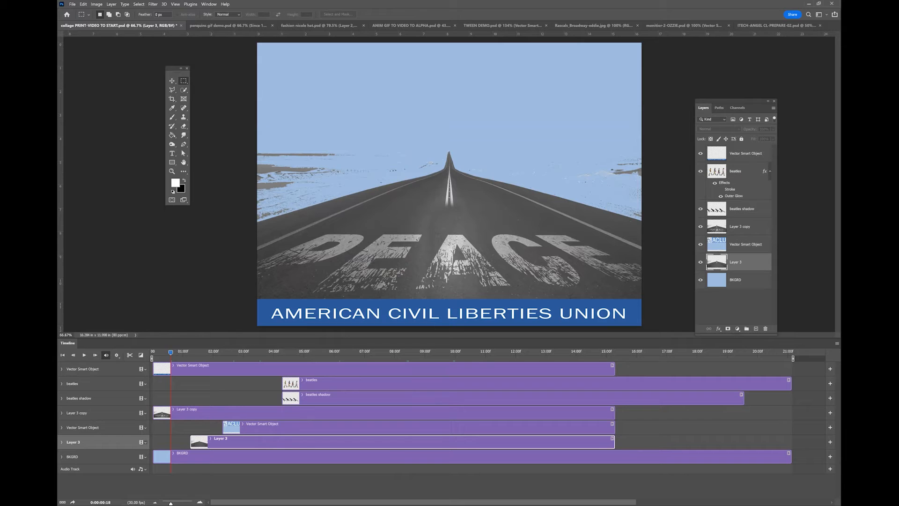
{"action": "key", "text": "ctrl+z"}
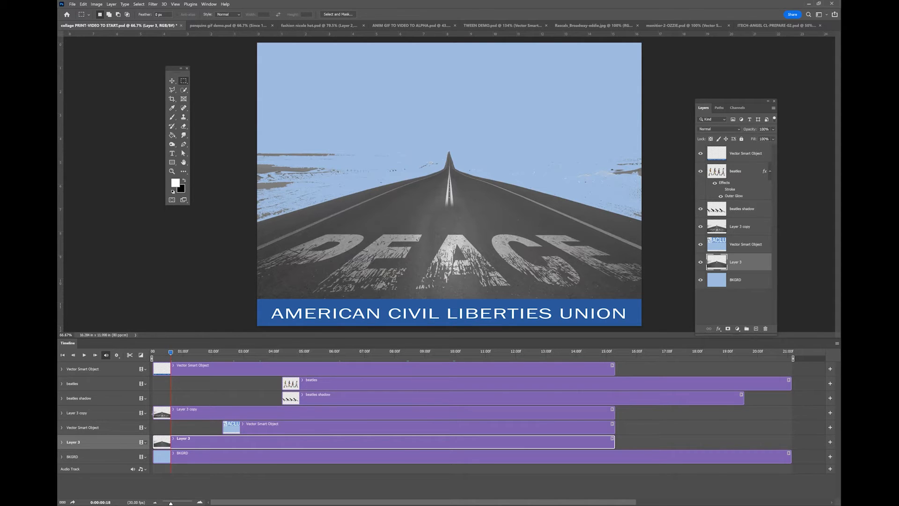
Step: Start the Layer 3 copy clip at about 0.6 seconds and the ACLU Vector Smart Object clip at about 6 seconds
{"action": "left_click_drag", "start_coordinate": [199, 416], "coordinate": [203, 416]}
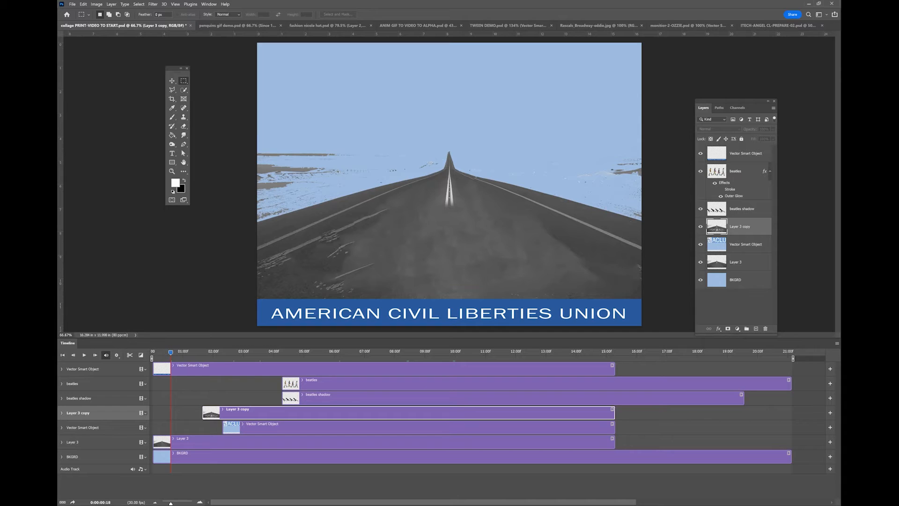
{"action": "left_click_drag", "start_coordinate": [224, 427], "coordinate": [330, 428]}
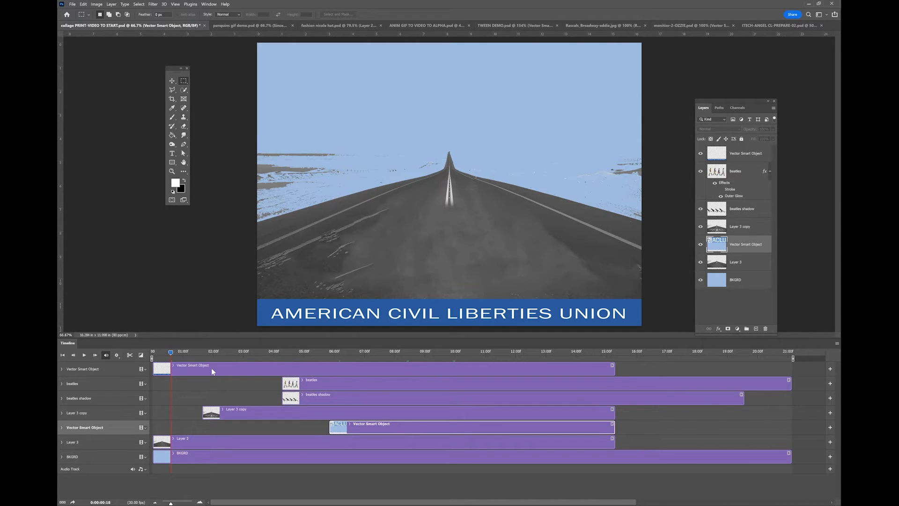
{"action": "left_click_drag", "start_coordinate": [230, 413], "coordinate": [199, 413]}
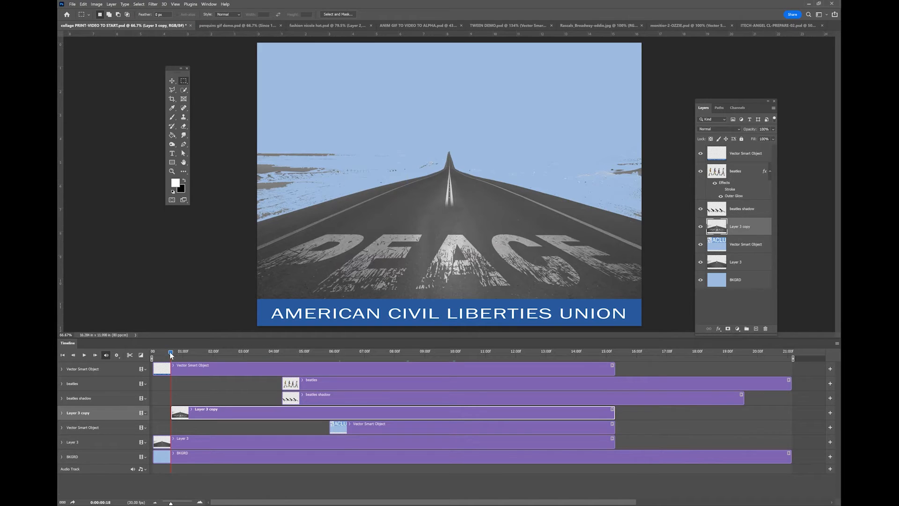
Step: Preview the staggered layer entrances by scrubbing through the first 5 seconds and playing the timeline from the beginning
{"action": "left_click_drag", "start_coordinate": [170, 354], "coordinate": [152, 355]}
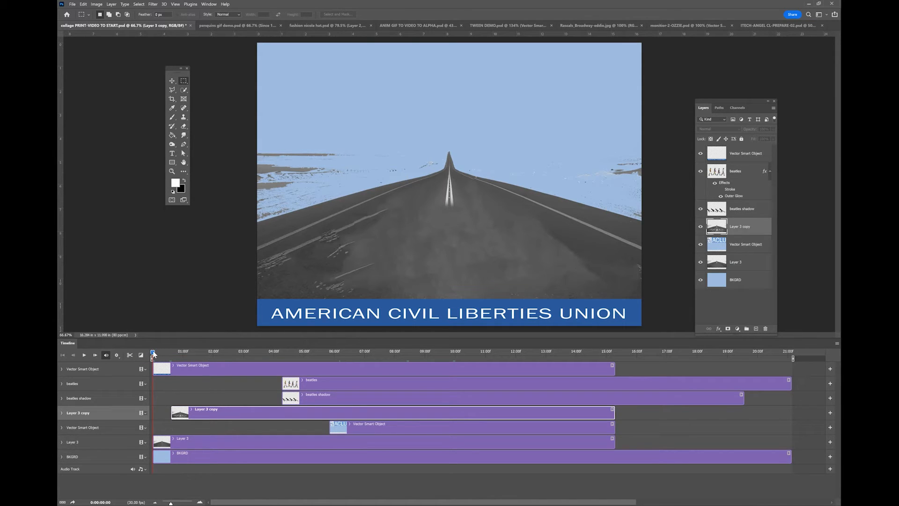
{"action": "left_click_drag", "start_coordinate": [153, 353], "coordinate": [174, 356]}
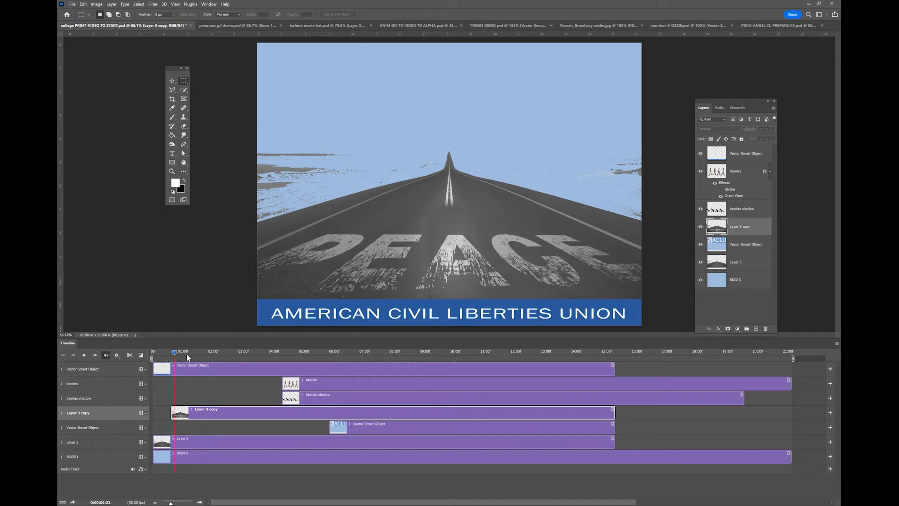
{"action": "left_click_drag", "start_coordinate": [230, 361], "coordinate": [266, 355]}
{"action": "left_click", "coordinate": [285, 355]}
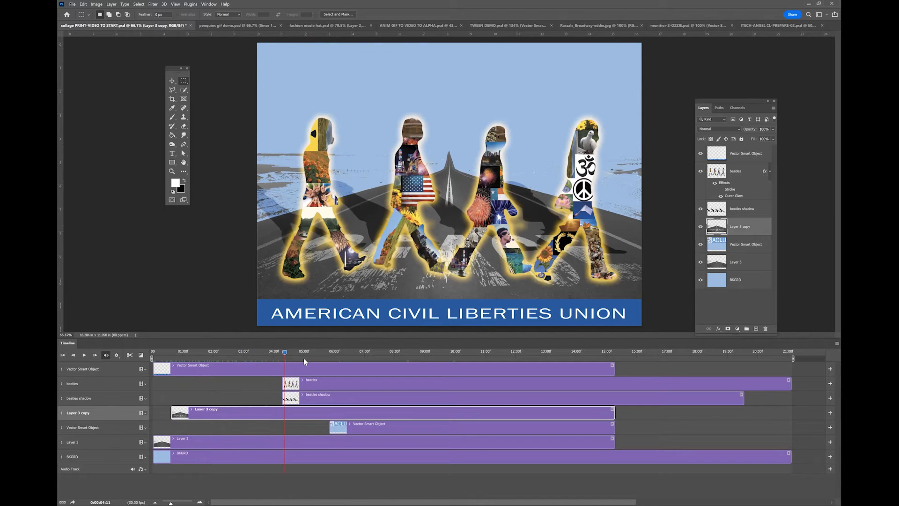
{"action": "left_click_drag", "start_coordinate": [192, 357], "coordinate": [300, 362]}
{"action": "left_click", "coordinate": [302, 353]}
{"action": "left_click", "coordinate": [290, 355]}
{"action": "left_click_drag", "start_coordinate": [291, 352], "coordinate": [189, 352]}
{"action": "left_click_drag", "start_coordinate": [119, 355], "coordinate": [78, 356]}
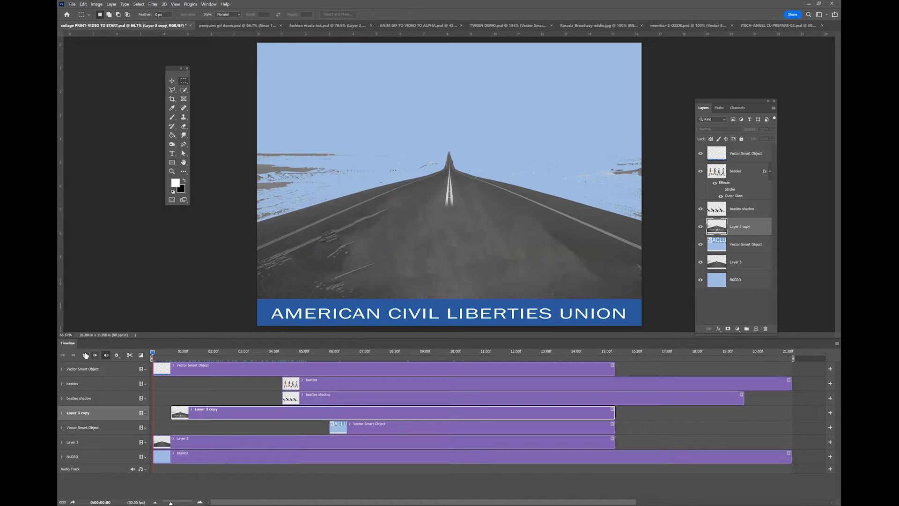
{"action": "left_click", "coordinate": [85, 356]}
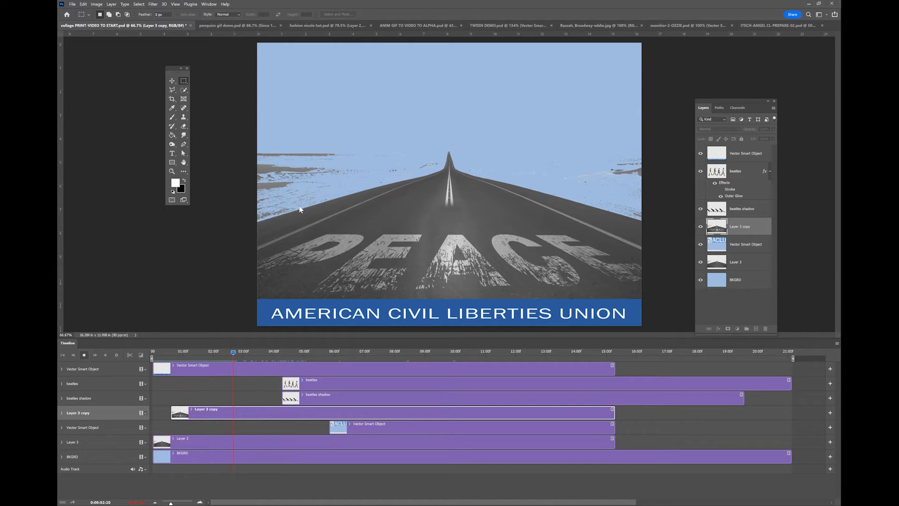
Step: At the start of the beatles clip, expand its animation properties and move the figures leftward until they are almost entirely off the canvas
{"action": "left_click_drag", "start_coordinate": [240, 351], "coordinate": [295, 349]}
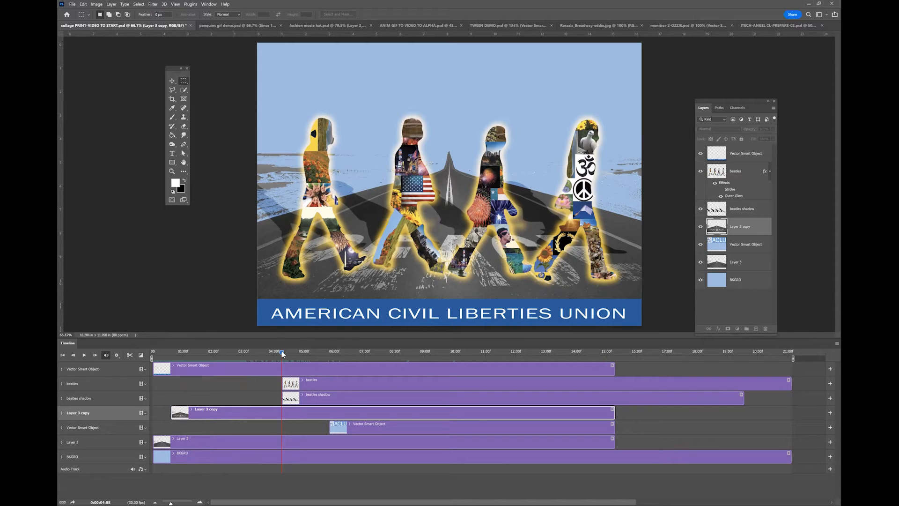
{"action": "left_click", "coordinate": [62, 383]}
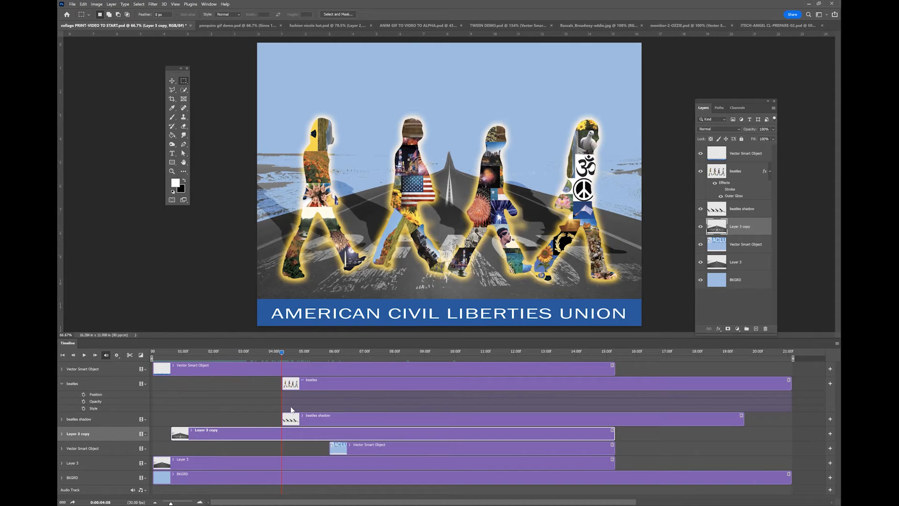
{"action": "mouse_move", "coordinate": [281, 354]}
{"action": "left_mouse_down"}
{"action": "mouse_move", "coordinate": [332, 359]}
{"action": "mouse_move", "coordinate": [282, 361]}
{"action": "left_mouse_up"}
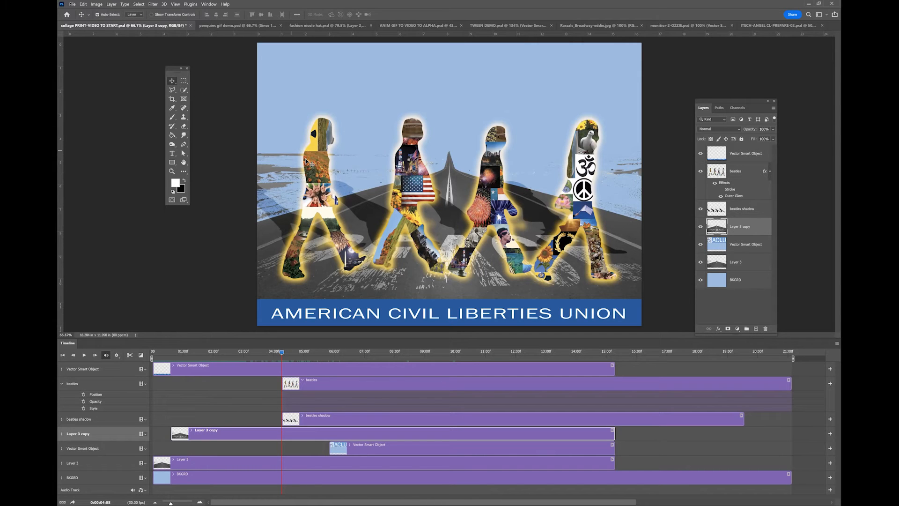
{"action": "left_click", "coordinate": [314, 175]}
{"action": "left_click_drag", "start_coordinate": [314, 174], "coordinate": [318, 177]}
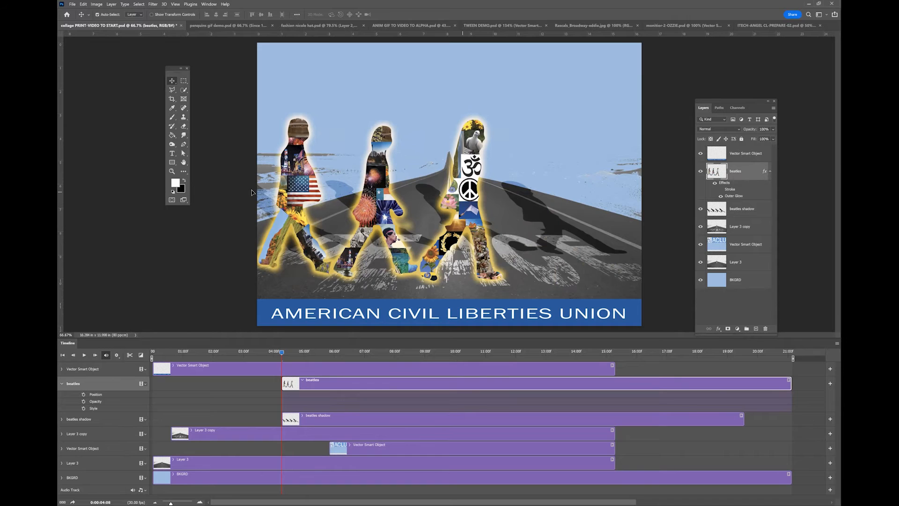
{"action": "left_click_drag", "start_coordinate": [251, 192], "coordinate": [264, 178]}
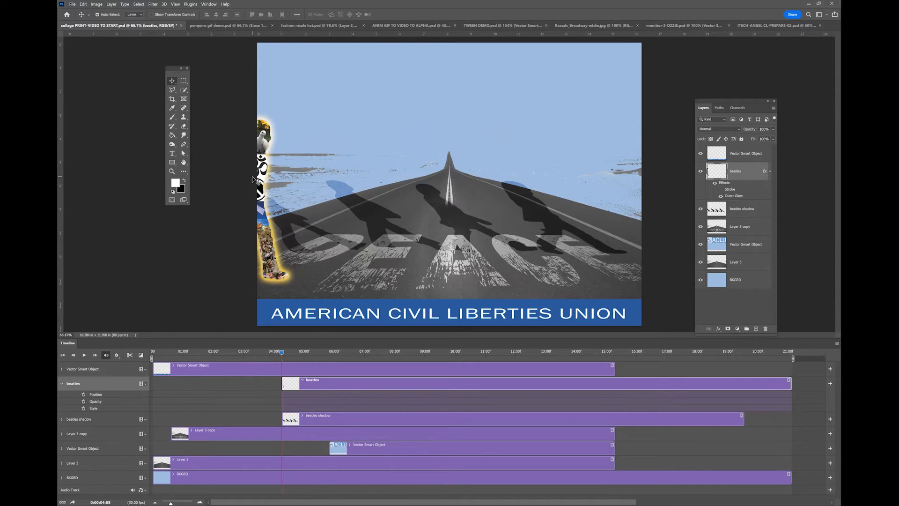
{"action": "key", "text": "t"}
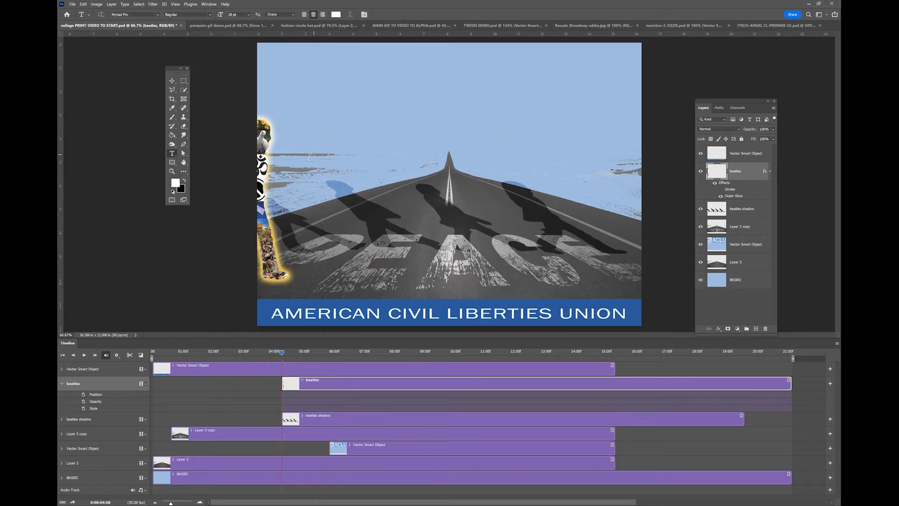
{"action": "key", "text": "ctrl+t"}
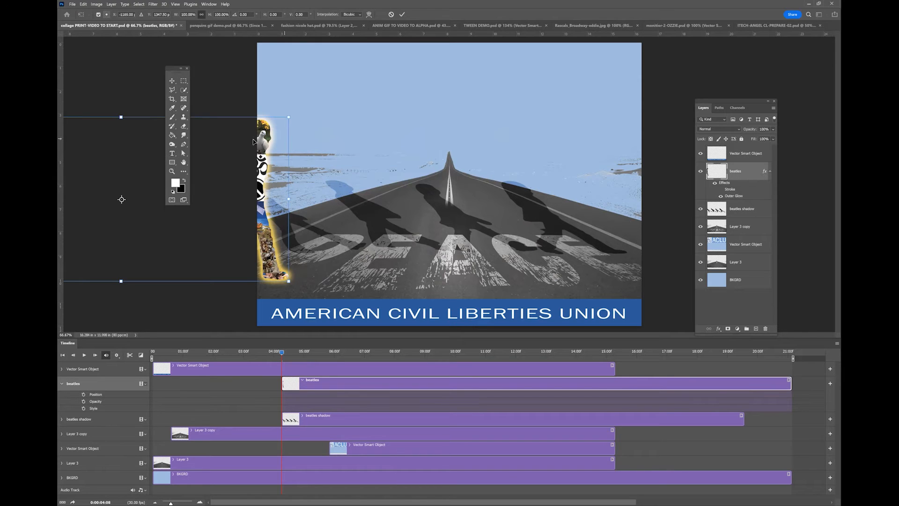
{"action": "key", "text": "Escape"}
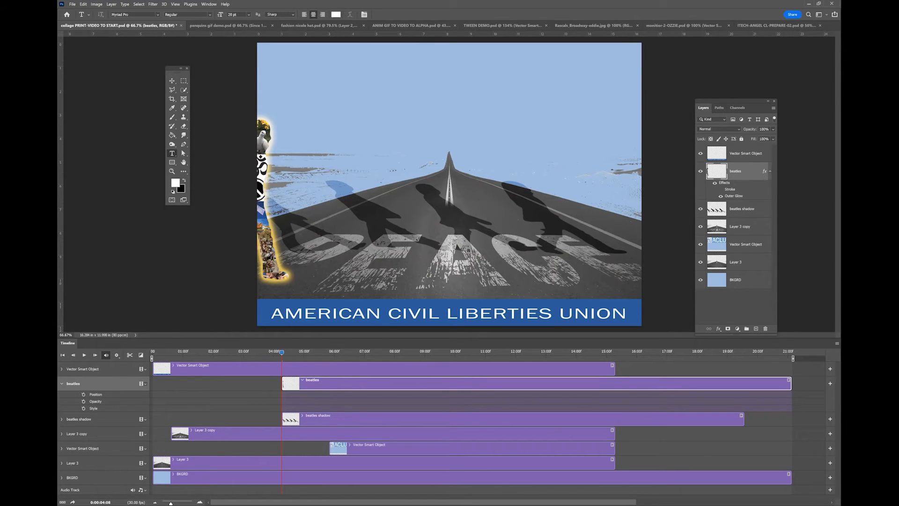
Step: Delay the beatles shadow clip to start at about 9 seconds, and add a Position keyframe at the start of the beatles clip
{"action": "left_click_drag", "start_coordinate": [290, 419], "coordinate": [441, 419]}
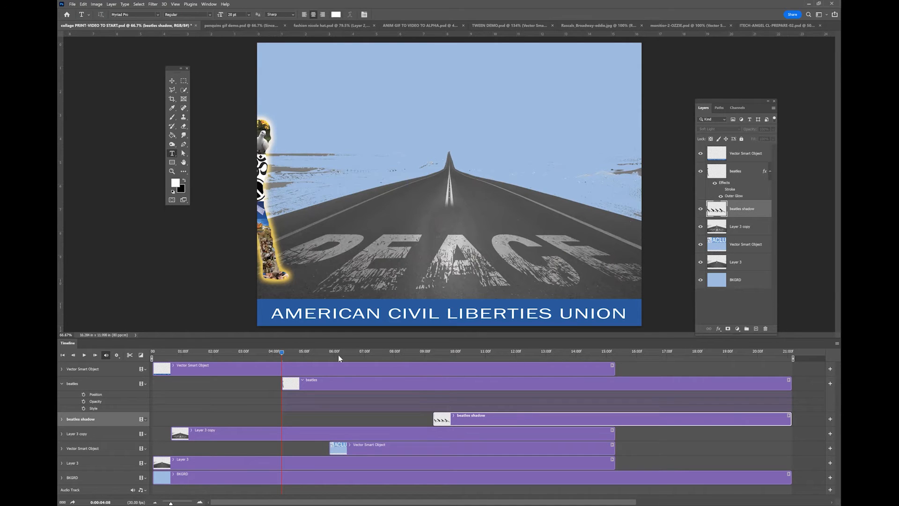
{"action": "left_click", "coordinate": [83, 394]}
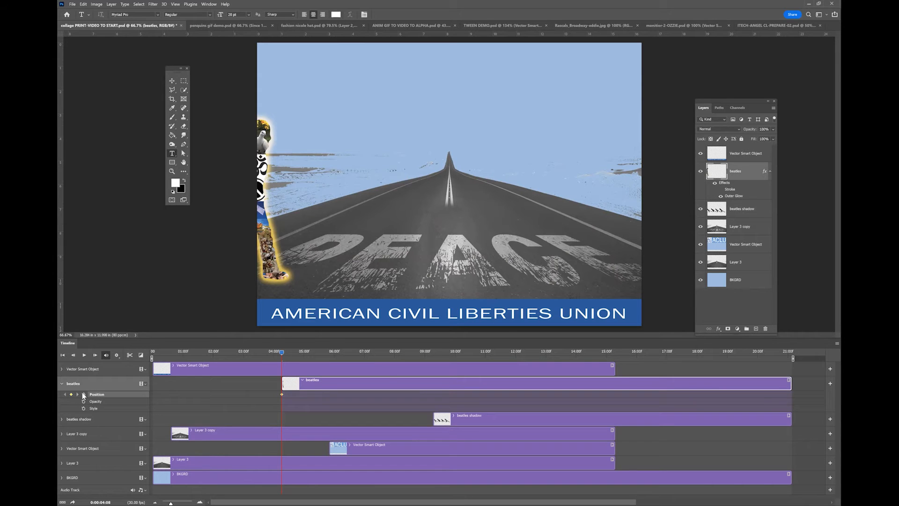
{"action": "left_click", "coordinate": [280, 350]}
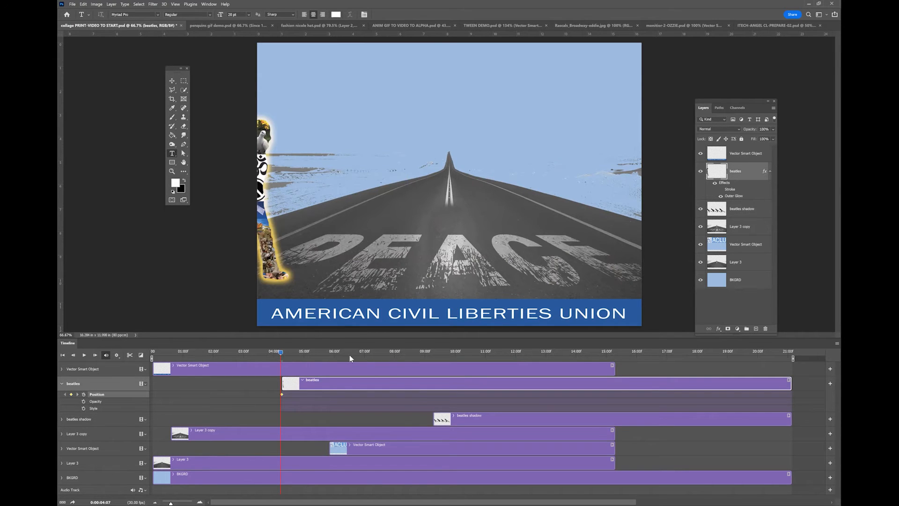
Step: At about 10.8 seconds, move the beatles figures rightward onto the canvas so they stand with their shadows
{"action": "left_click", "coordinate": [403, 355]}
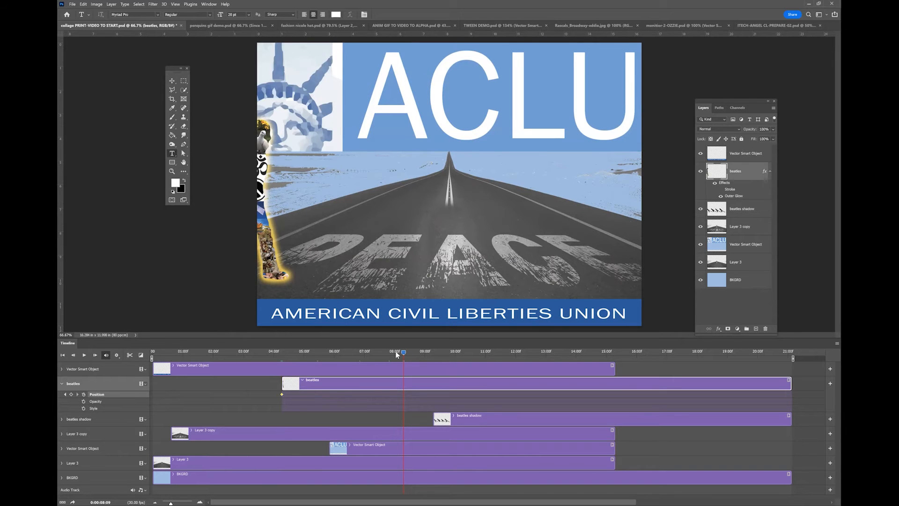
{"action": "left_click_drag", "start_coordinate": [403, 352], "coordinate": [509, 359]}
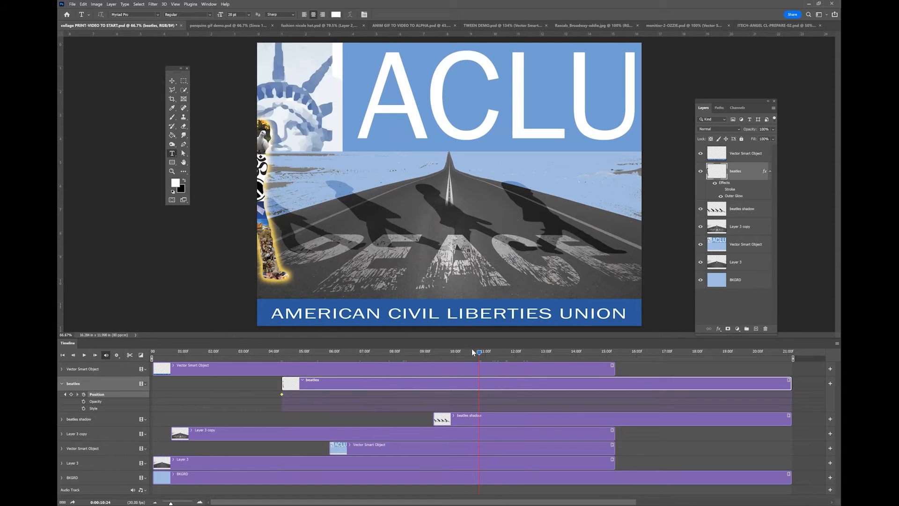
{"action": "left_click", "coordinate": [172, 80]}
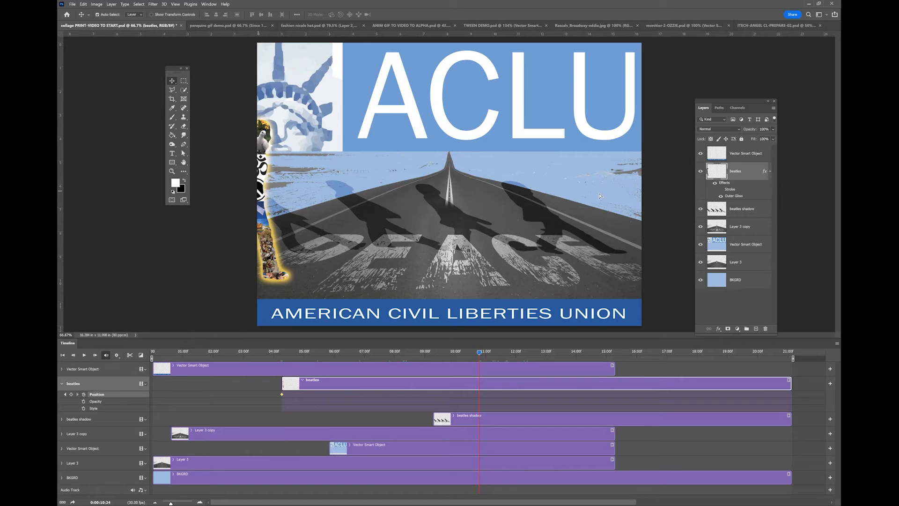
{"action": "left_click_drag", "start_coordinate": [596, 196], "coordinate": [593, 195]}
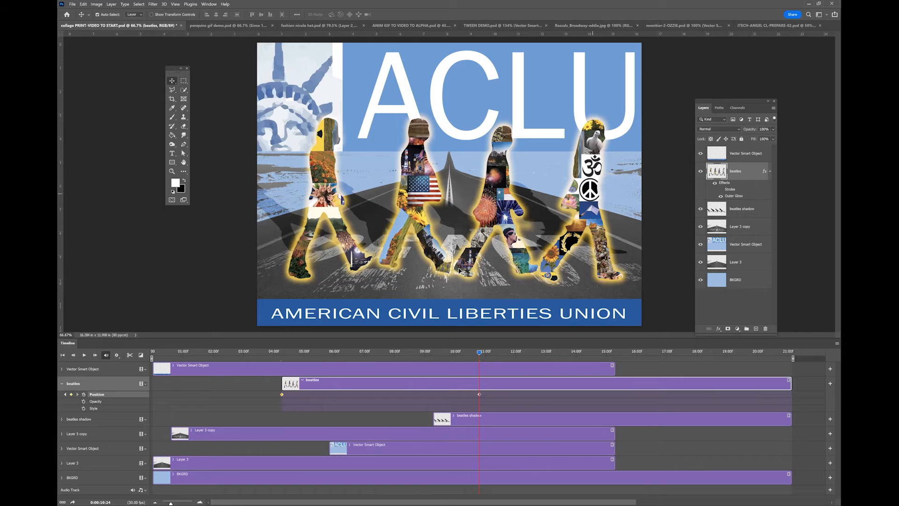
Step: Scrub through the beatles slide-in and add another Position keyframe at about 12 seconds to hold the figures in place
{"action": "left_click_drag", "start_coordinate": [478, 351], "coordinate": [420, 352]}
{"action": "left_click_drag", "start_coordinate": [341, 352], "coordinate": [362, 360]}
{"action": "left_click_drag", "start_coordinate": [424, 365], "coordinate": [478, 368]}
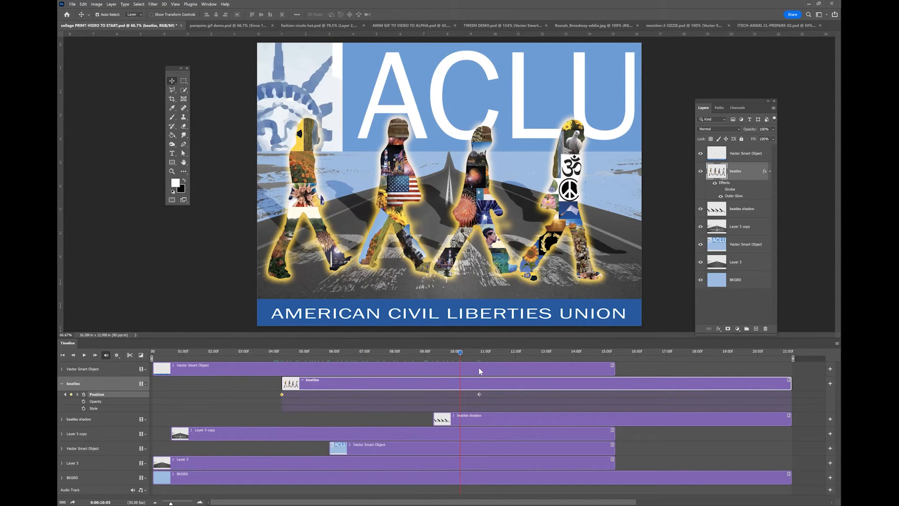
{"action": "left_click_drag", "start_coordinate": [378, 367], "coordinate": [483, 367]}
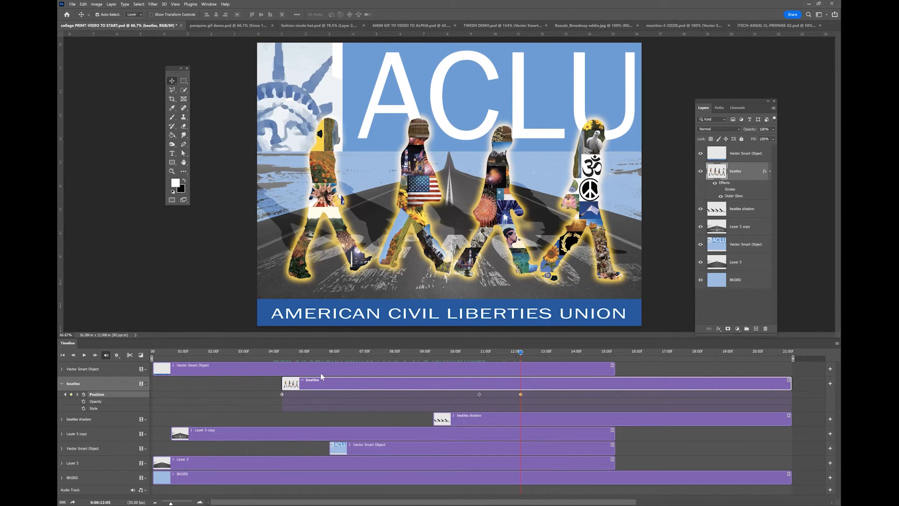
Step: At 20 seconds, move the beatles figures rightward until almost entirely off the canvas, and preview their movement from the clip's start
{"action": "left_click_drag", "start_coordinate": [520, 354], "coordinate": [757, 352]}
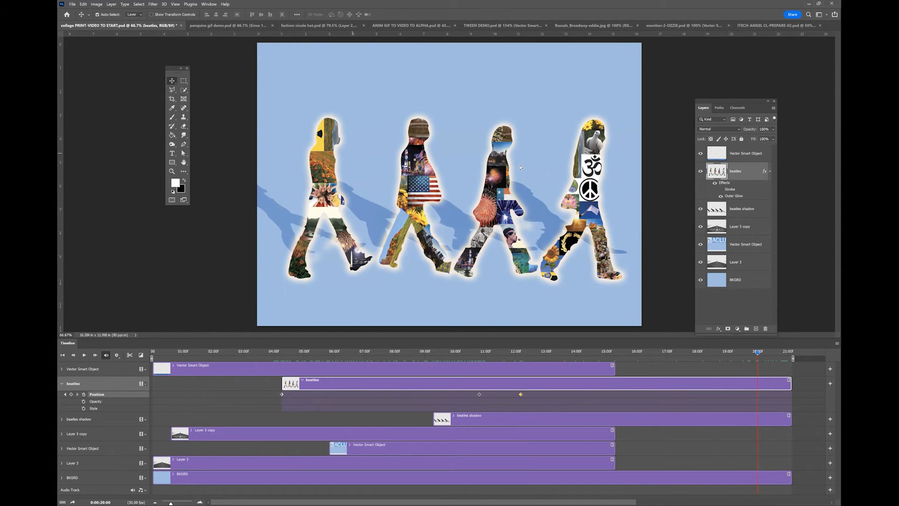
{"action": "left_click_drag", "start_coordinate": [661, 181], "coordinate": [665, 186]}
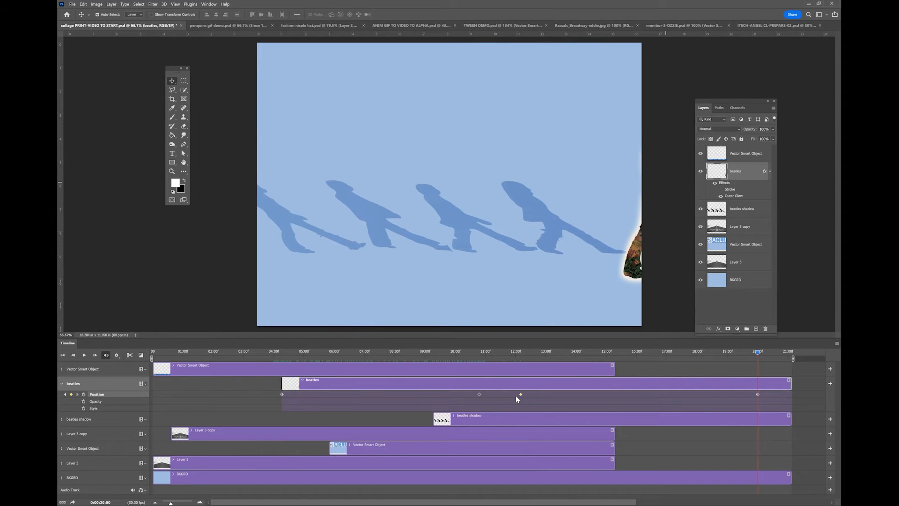
{"action": "left_click_drag", "start_coordinate": [758, 352], "coordinate": [306, 358]}
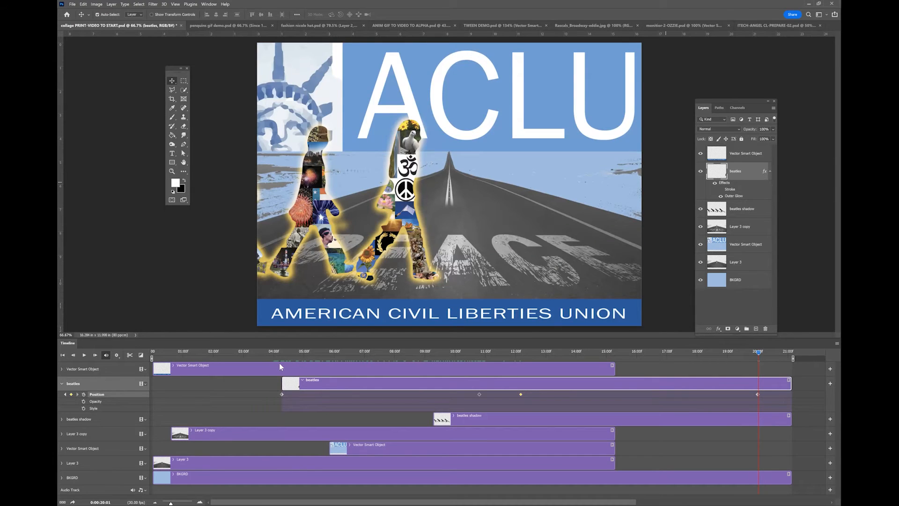
{"action": "key", "text": "space"}
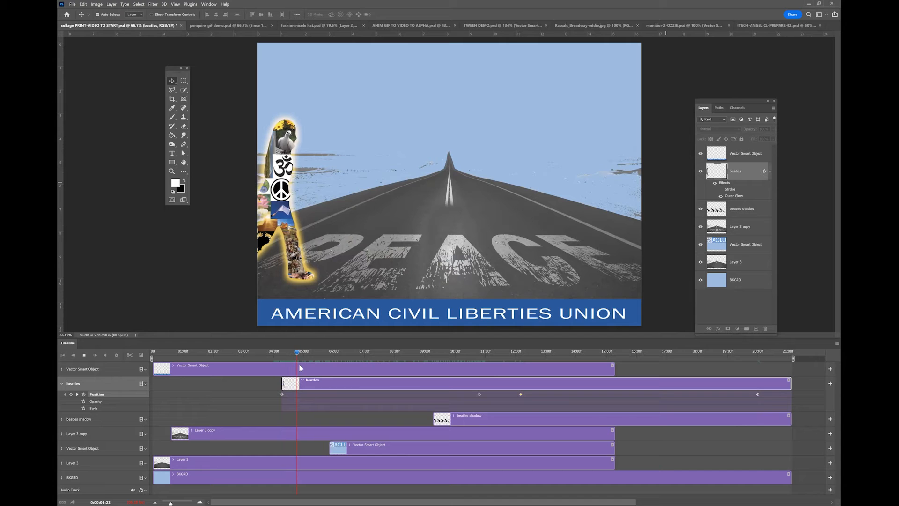
{"action": "left_click", "coordinate": [300, 352]}
{"action": "left_click_drag", "start_coordinate": [301, 350], "coordinate": [500, 376]}
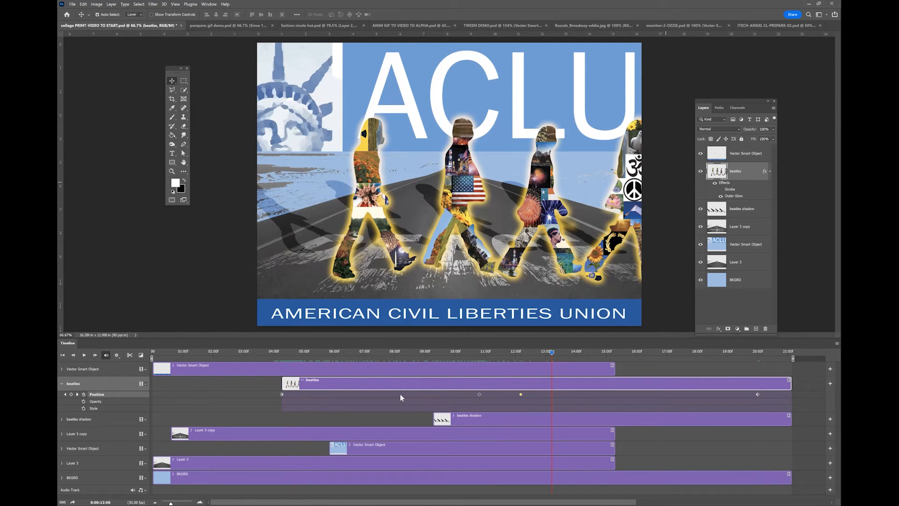
Step: Retime the beatles Position keyframes, placing the second at about 8.7 seconds and the third at about 13.4 seconds
{"action": "left_click_drag", "start_coordinate": [479, 394], "coordinate": [400, 395]}
{"action": "left_click_drag", "start_coordinate": [521, 395], "coordinate": [557, 394]}
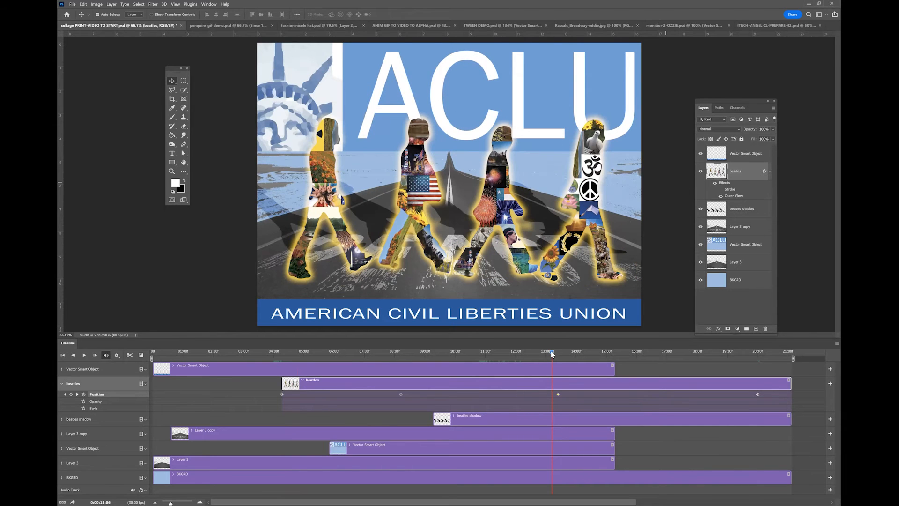
{"action": "left_click_drag", "start_coordinate": [499, 353], "coordinate": [397, 354]}
{"action": "left_click", "coordinate": [307, 359]}
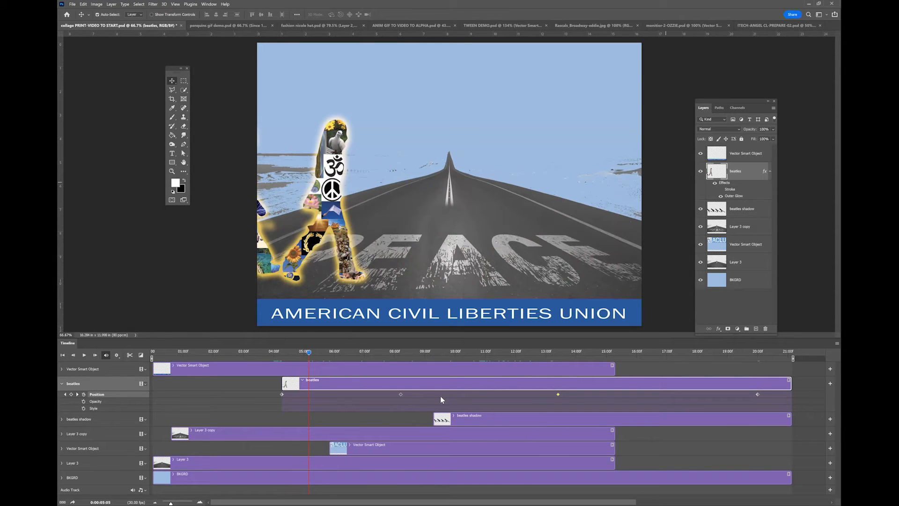
{"action": "key", "text": "ctrl+z"}
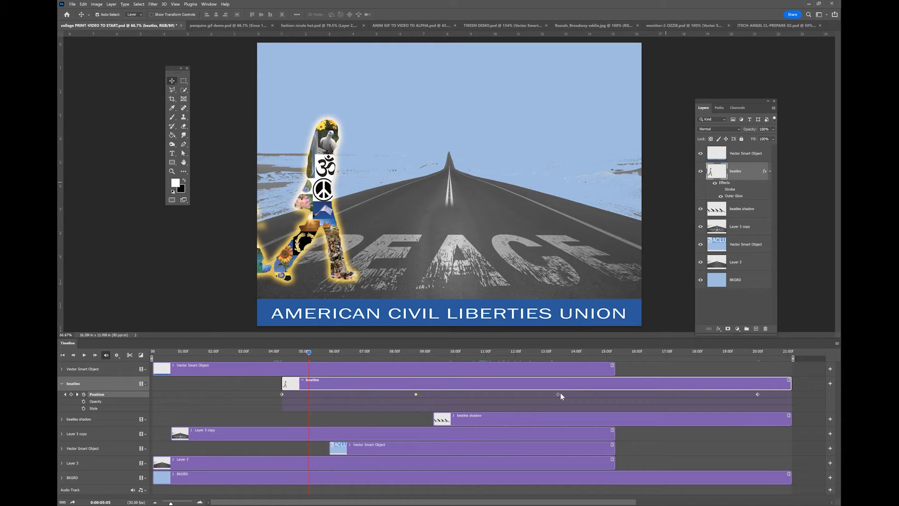
Step: Scrub through the timeline to check the retimed walk-in, pause and exit of the beatles figures
{"action": "left_click_drag", "start_coordinate": [309, 353], "coordinate": [435, 356]}
{"action": "left_click_drag", "start_coordinate": [496, 361], "coordinate": [514, 366]}
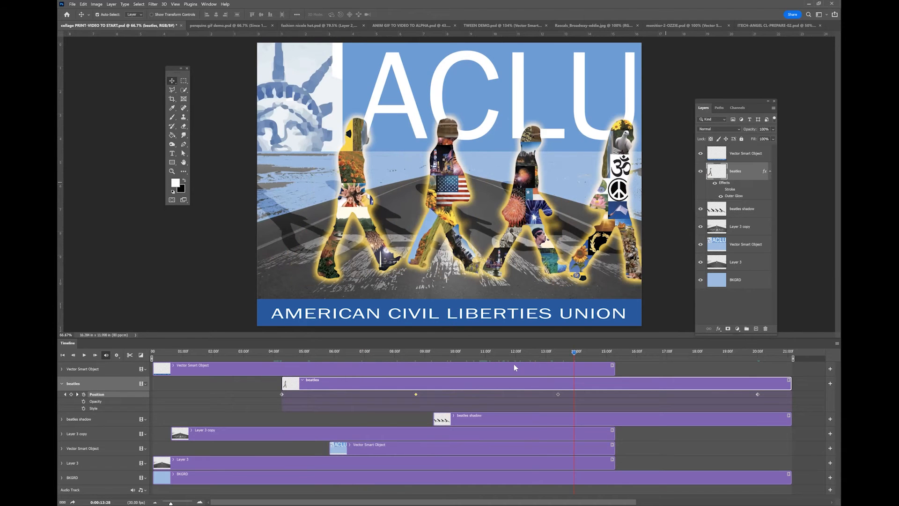
{"action": "left_click_drag", "start_coordinate": [393, 369], "coordinate": [331, 367]}
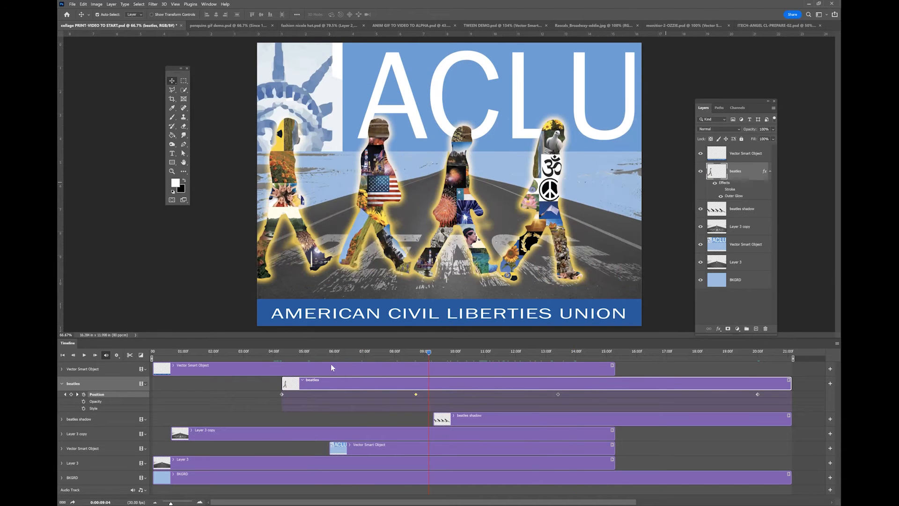
Step: Start the beatles shadow clip together with the beatles clip at about 4.3 seconds and expand its animation properties
{"action": "left_click", "coordinate": [282, 360]}
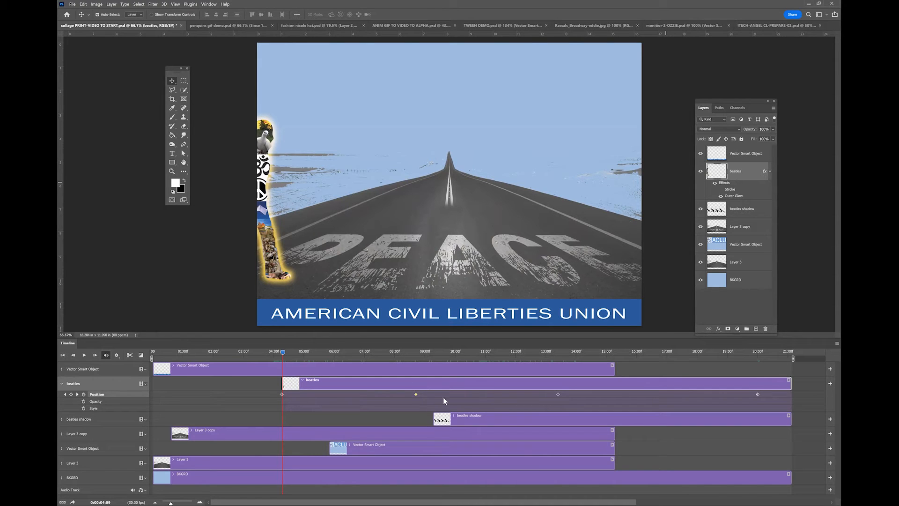
{"action": "left_click", "coordinate": [321, 418]}
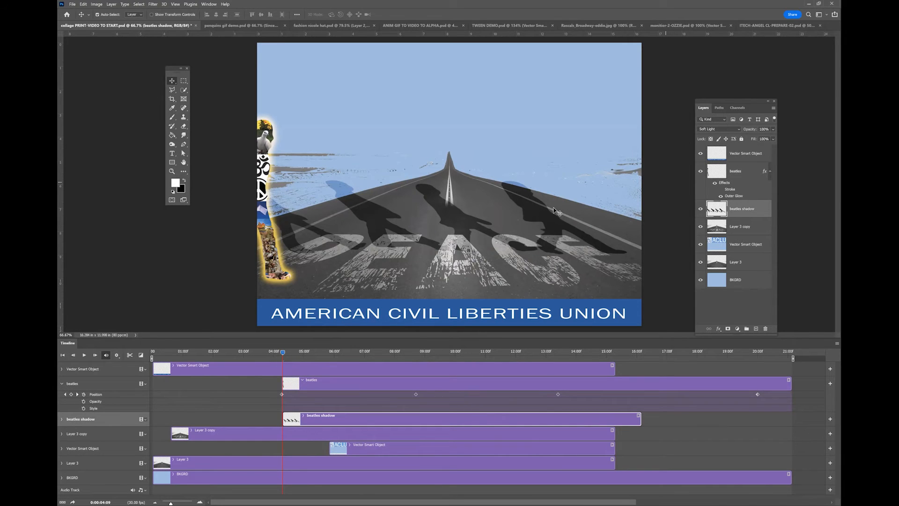
{"action": "left_click", "coordinate": [62, 419]}
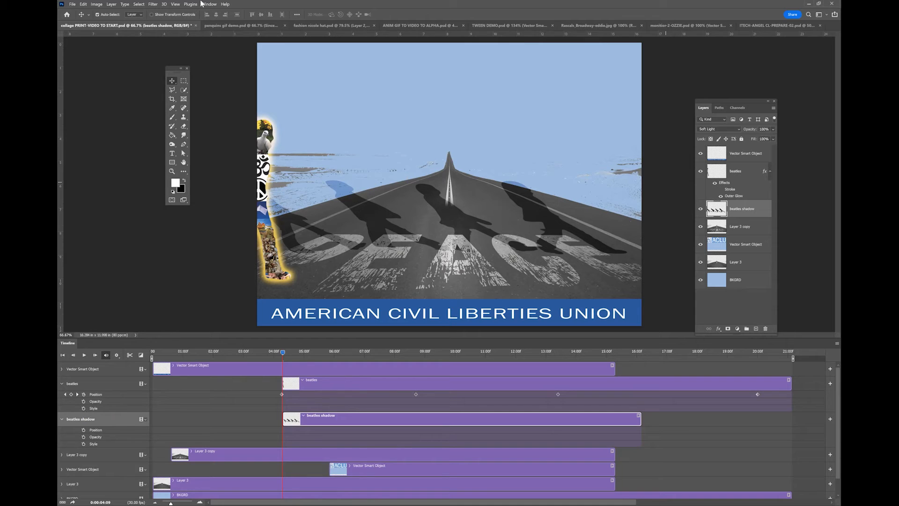
Step: Look over the available layer style effects and select the beatles layer
{"action": "left_click", "coordinate": [111, 4]}
{"action": "mouse_move", "coordinate": [130, 80]}
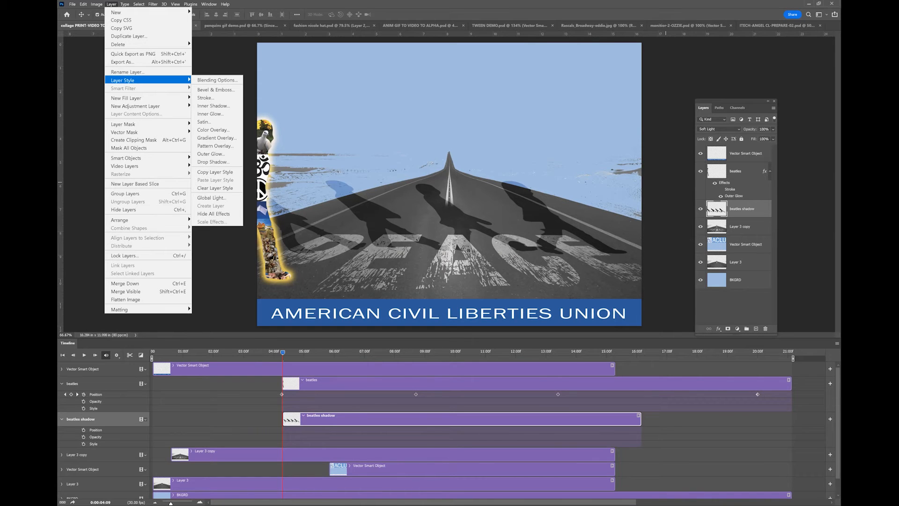
{"action": "left_click", "coordinate": [743, 172]}
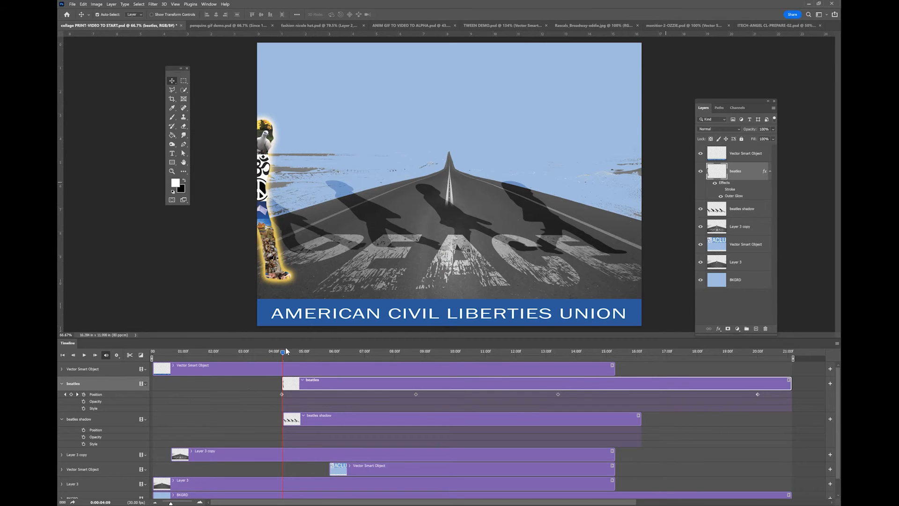
Step: Compare the figures at the first and second beatles Position keyframes by jumping back and forth, ending on the first
{"action": "left_click_drag", "start_coordinate": [282, 350], "coordinate": [355, 342]}
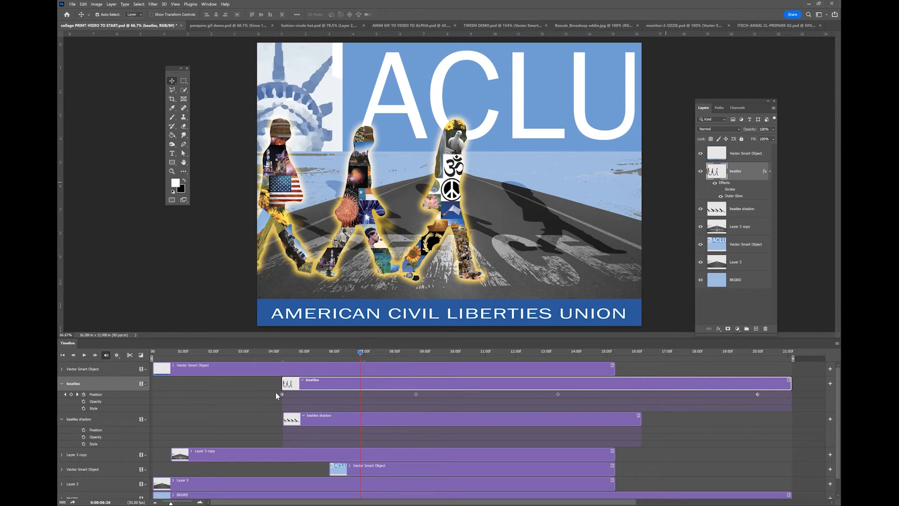
{"action": "left_click", "coordinate": [66, 396]}
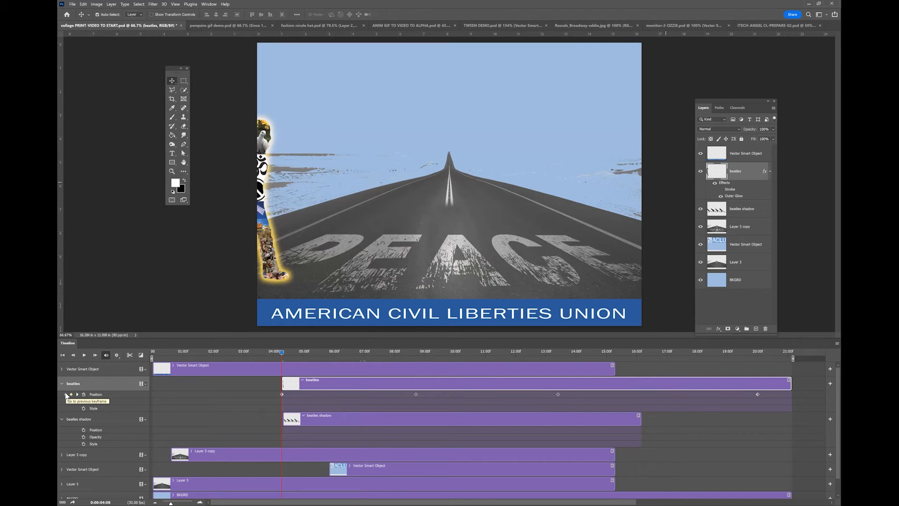
{"action": "left_click", "coordinate": [76, 393]}
{"action": "left_click", "coordinate": [65, 395]}
{"action": "left_click", "coordinate": [77, 394]}
{"action": "left_click", "coordinate": [65, 394]}
{"action": "left_click", "coordinate": [77, 394]}
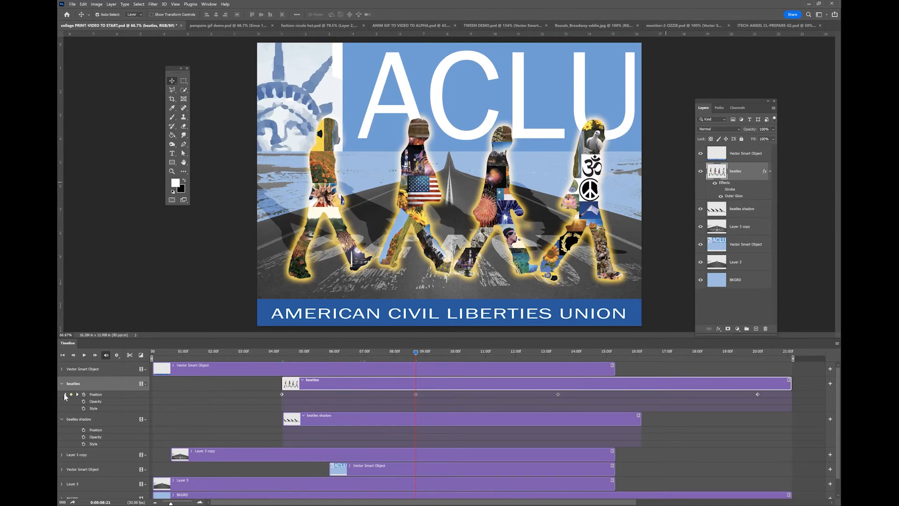
{"action": "left_click", "coordinate": [65, 395]}
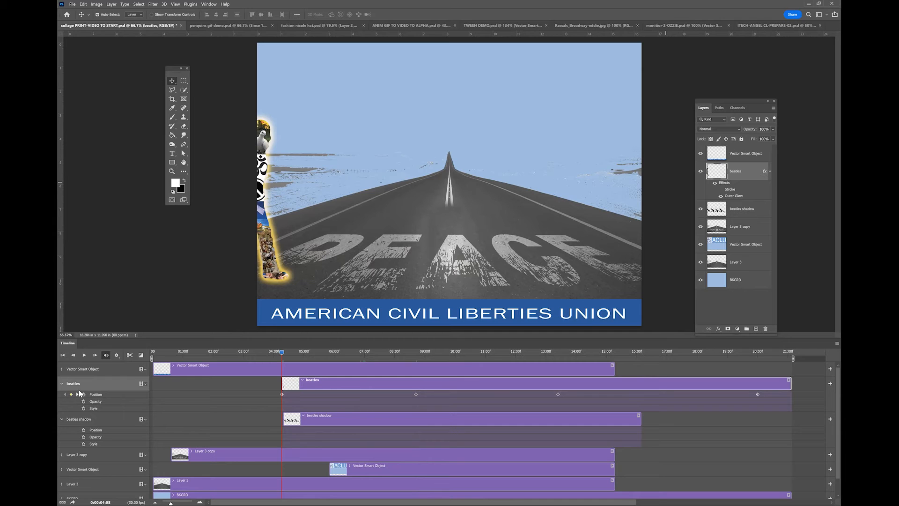
{"action": "left_click", "coordinate": [77, 394]}
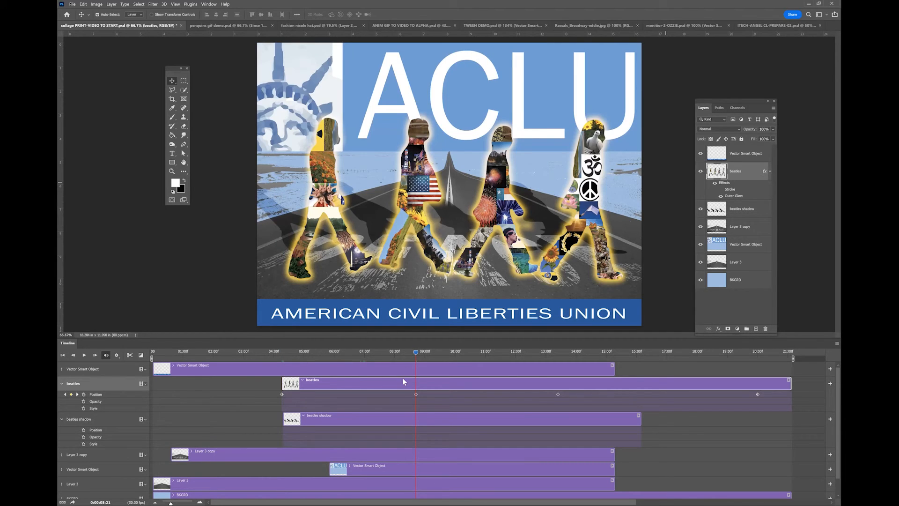
{"action": "left_click_drag", "start_coordinate": [359, 358], "coordinate": [282, 382]}
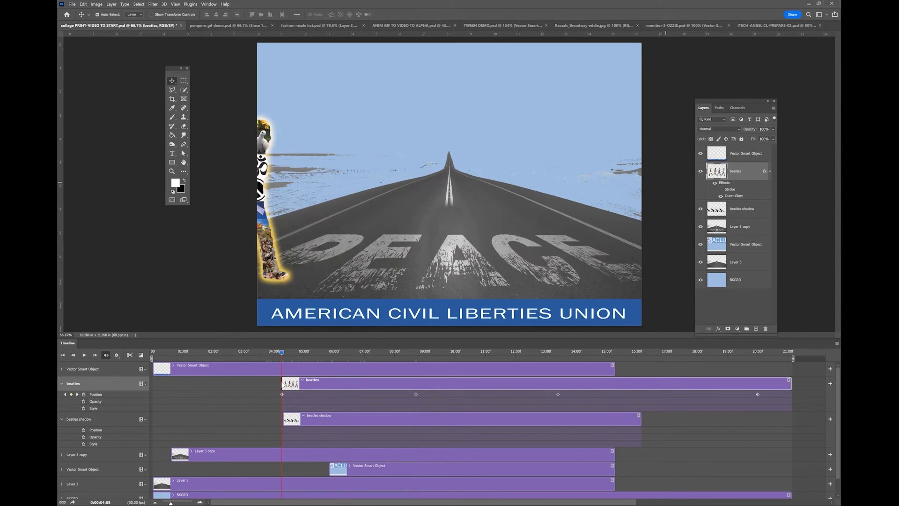
{"action": "left_click", "coordinate": [77, 394]}
{"action": "left_click", "coordinate": [65, 394]}
Step: At the first beatles keyframe, set the layer's Outer Glow opacity to 0% and add a Style keyframe
{"action": "double_click", "coordinate": [751, 172]}
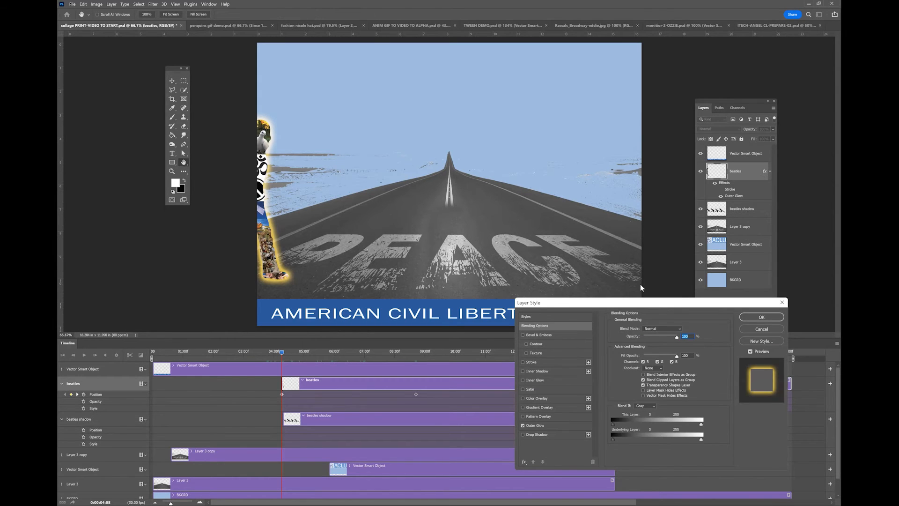
{"action": "left_click_drag", "start_coordinate": [671, 302], "coordinate": [531, 128]}
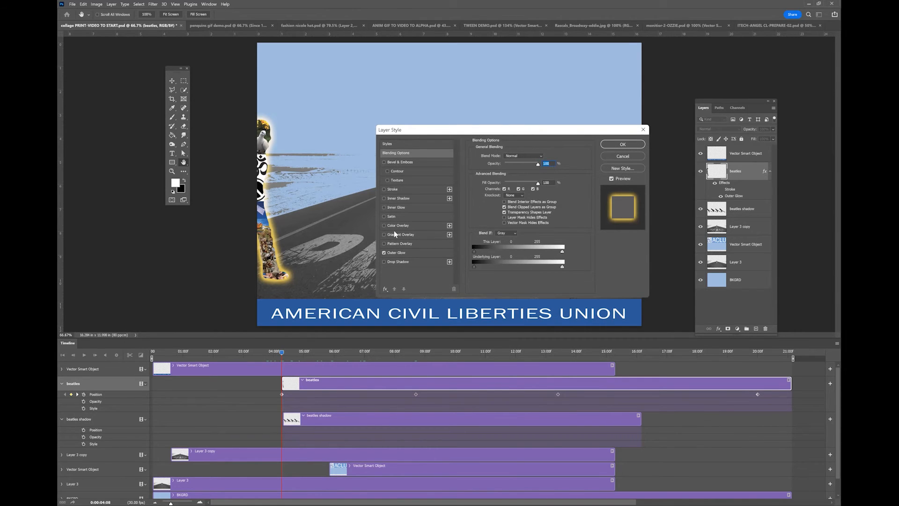
{"action": "left_click", "coordinate": [412, 253]}
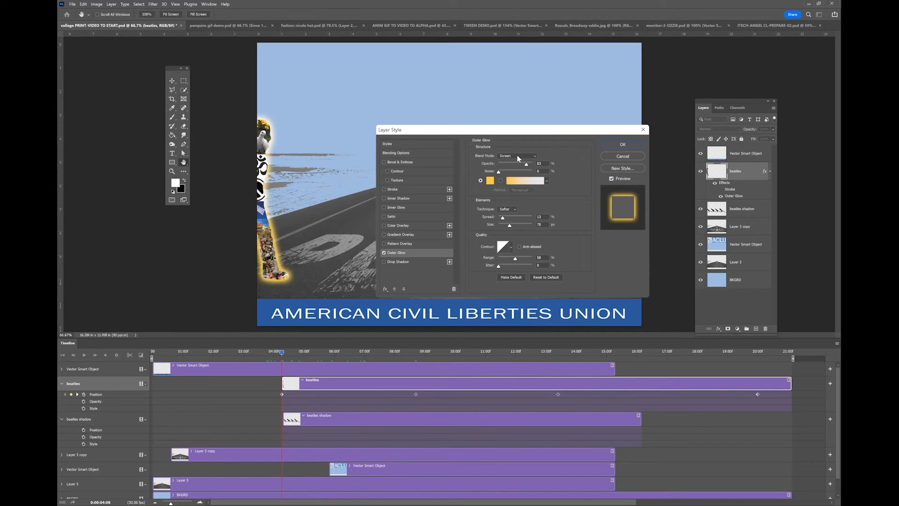
{"action": "left_click_drag", "start_coordinate": [526, 165], "coordinate": [449, 163]}
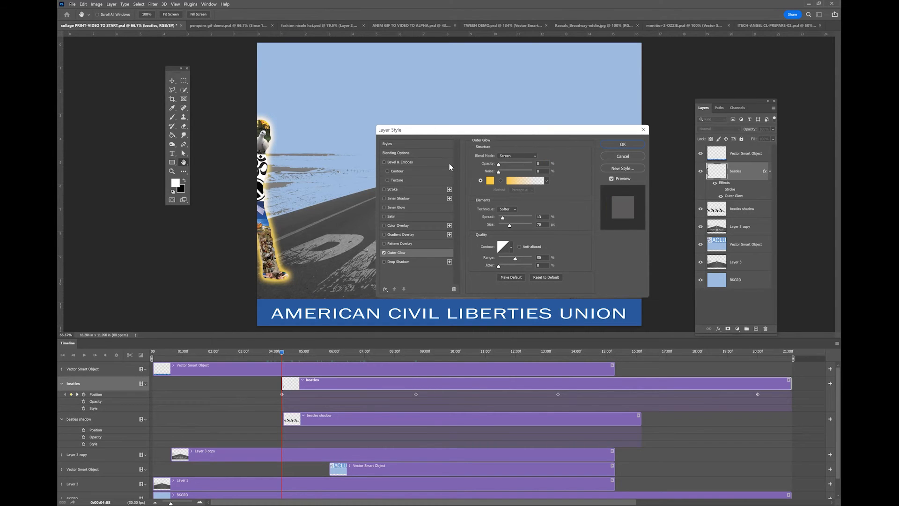
{"action": "left_click", "coordinate": [620, 145]}
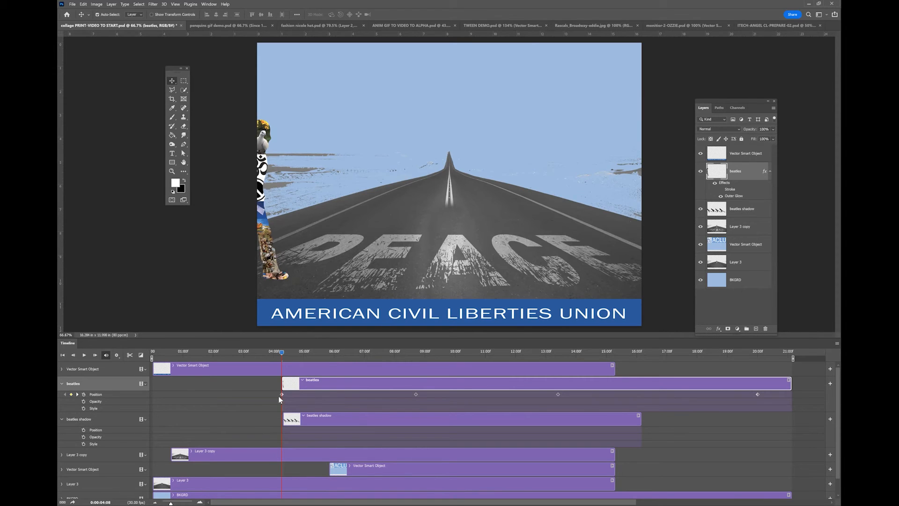
{"action": "left_click", "coordinate": [84, 409]}
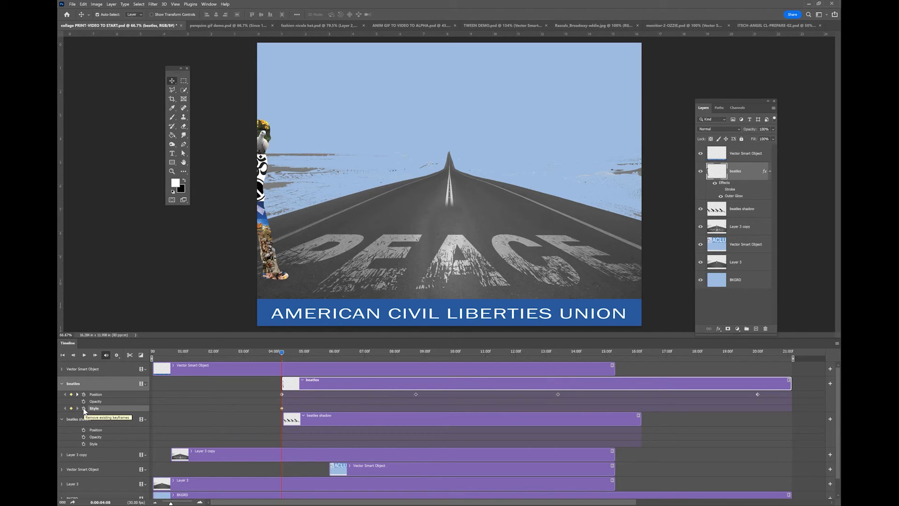
Step: At the second beatles Position keyframe, add a Style keyframe that holds the layer's current style settings
{"action": "left_click", "coordinate": [77, 394]}
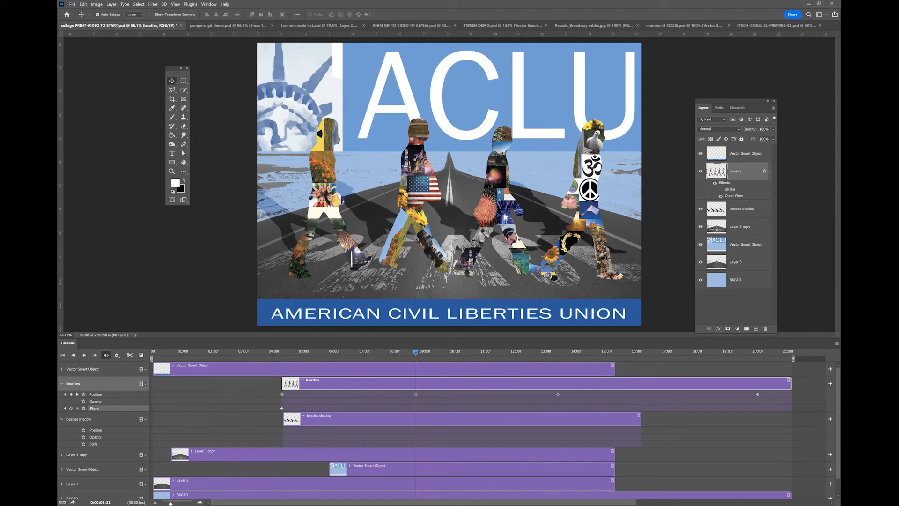
{"action": "double_click", "coordinate": [755, 171]}
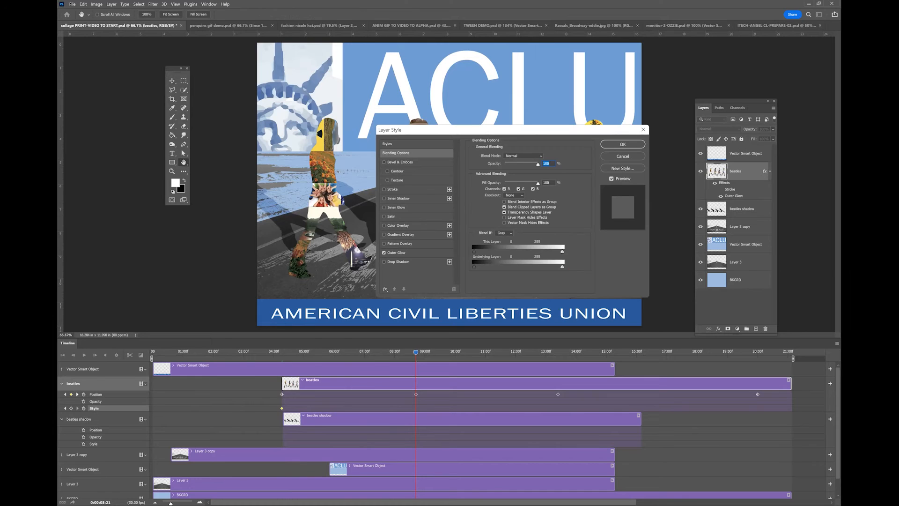
{"action": "left_click", "coordinate": [621, 143]}
{"action": "left_click", "coordinate": [628, 142]}
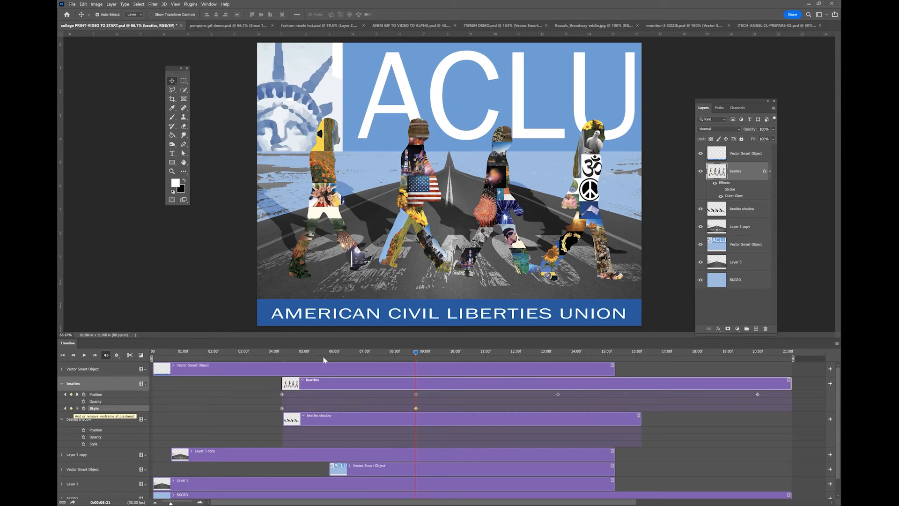
Step: At 11:02 on the timeline, raise the beatles layer's Outer Glow opacity to 100%
{"action": "left_click_drag", "start_coordinate": [416, 351], "coordinate": [425, 352]}
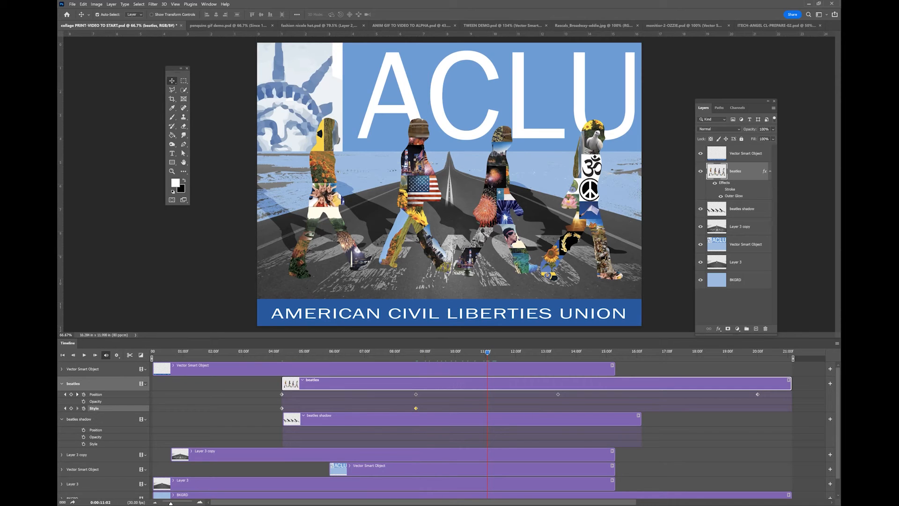
{"action": "double_click", "coordinate": [753, 172]}
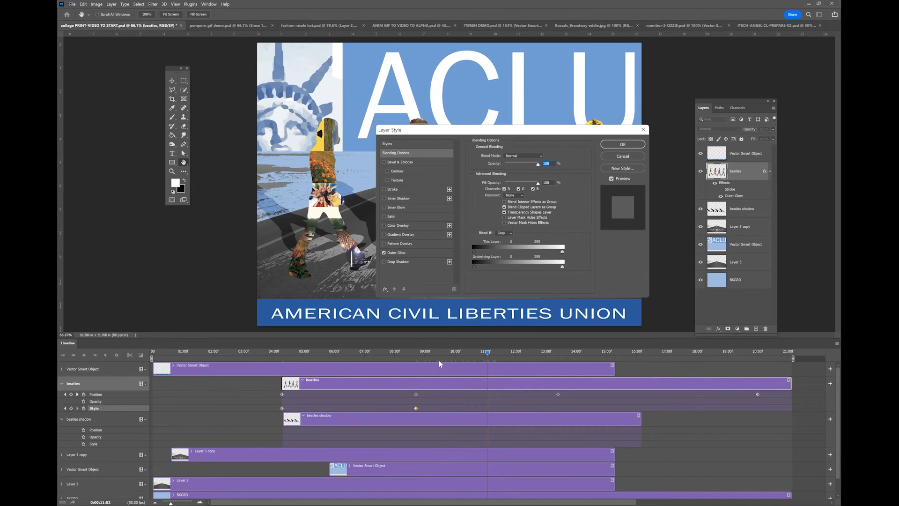
{"action": "left_click", "coordinate": [398, 253]}
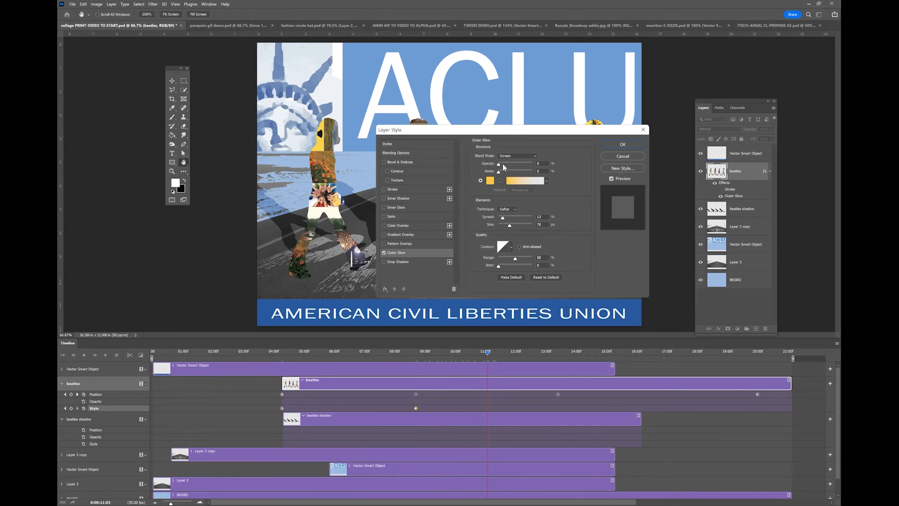
{"action": "left_click_drag", "start_coordinate": [498, 165], "coordinate": [538, 165]}
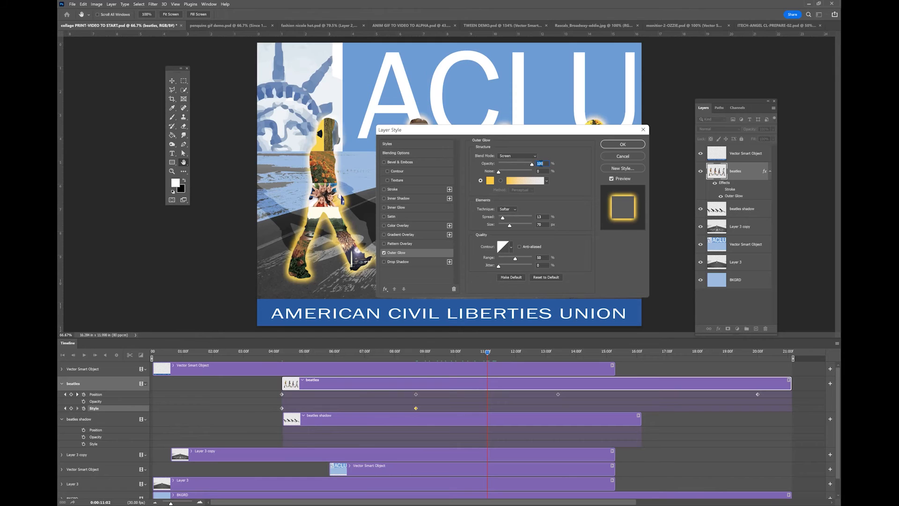
{"action": "left_click", "coordinate": [622, 148]}
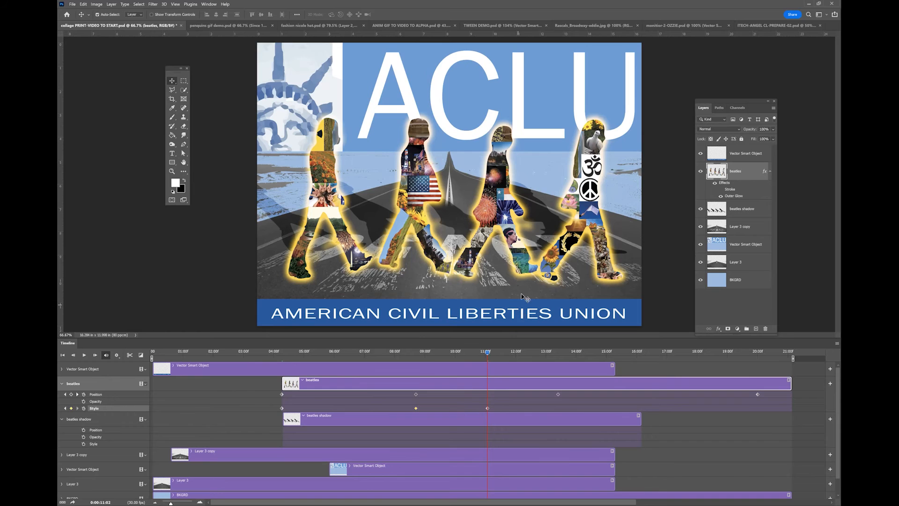
Step: Place the playhead exactly on the third beatles Position keyframe
{"action": "left_click_drag", "start_coordinate": [487, 355], "coordinate": [546, 364]}
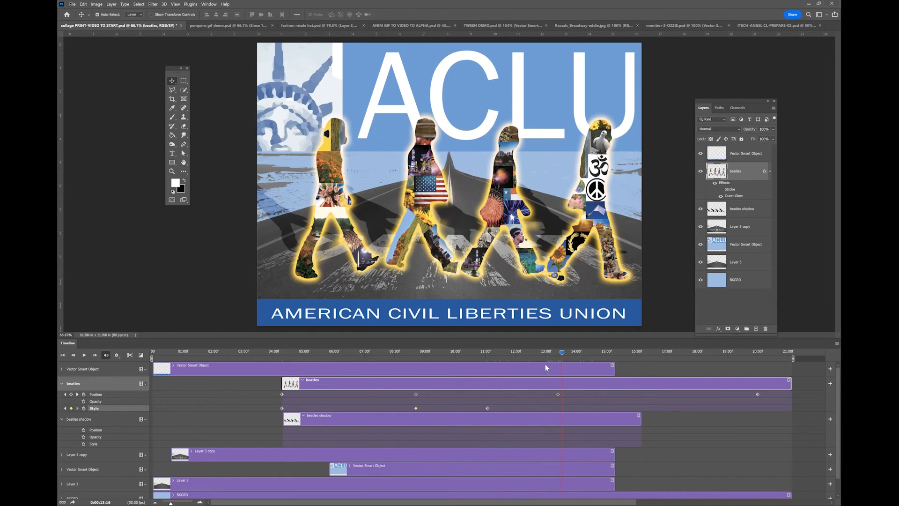
{"action": "left_click", "coordinate": [65, 395]}
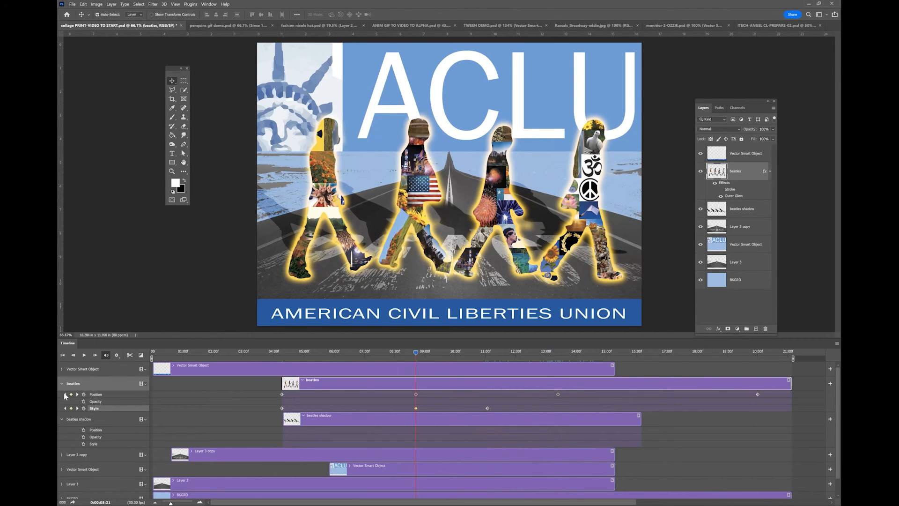
{"action": "left_click", "coordinate": [78, 394]}
{"action": "double_click", "coordinate": [751, 172]}
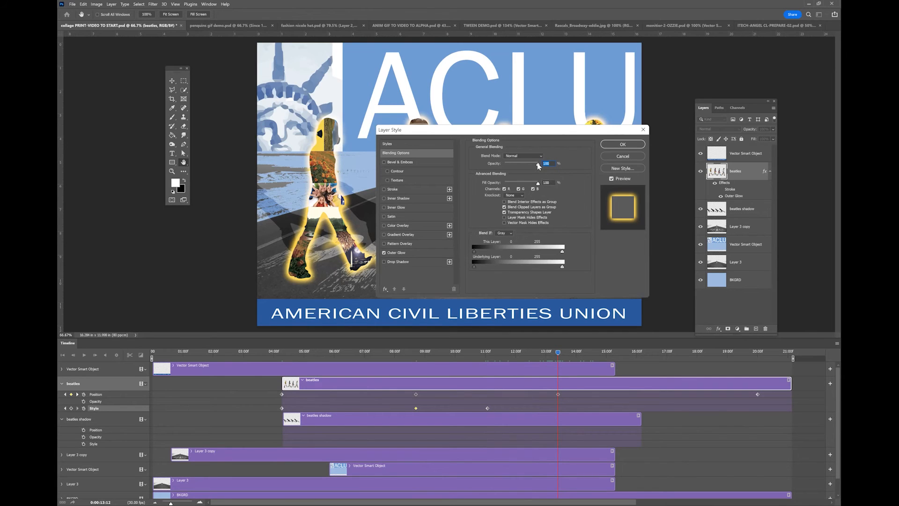
{"action": "left_click_drag", "start_coordinate": [538, 167], "coordinate": [351, 161]}
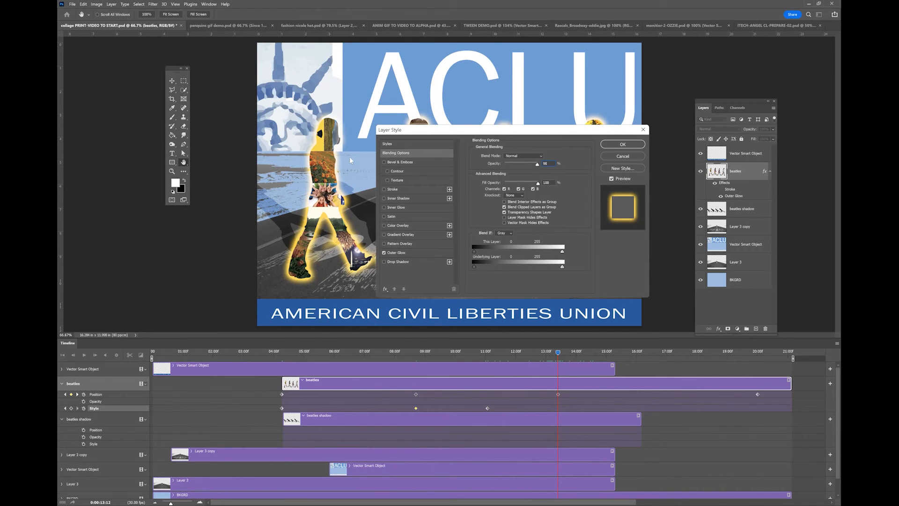
{"action": "left_click", "coordinate": [622, 146]}
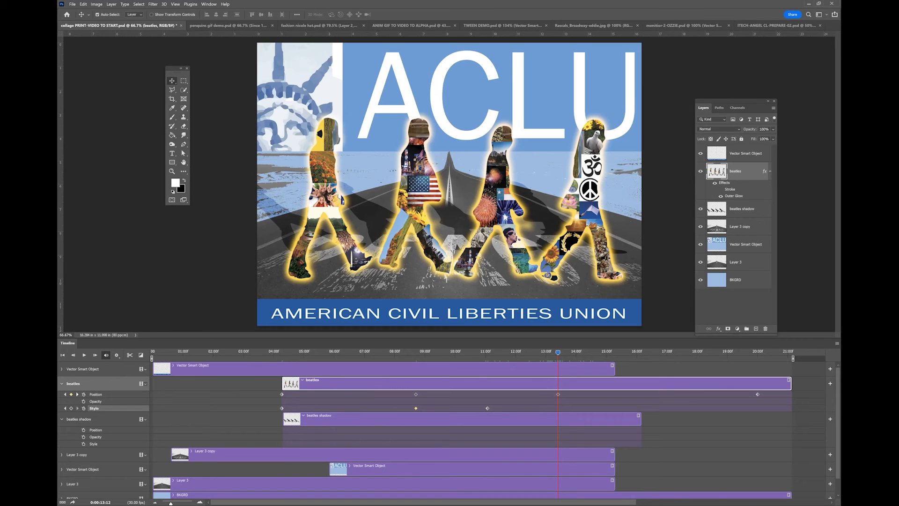
Step: At the third beatles Position keyframe, turn on the layer's Stroke effect and lower its Outer Glow opacity to 0%
{"action": "double_click", "coordinate": [730, 189]}
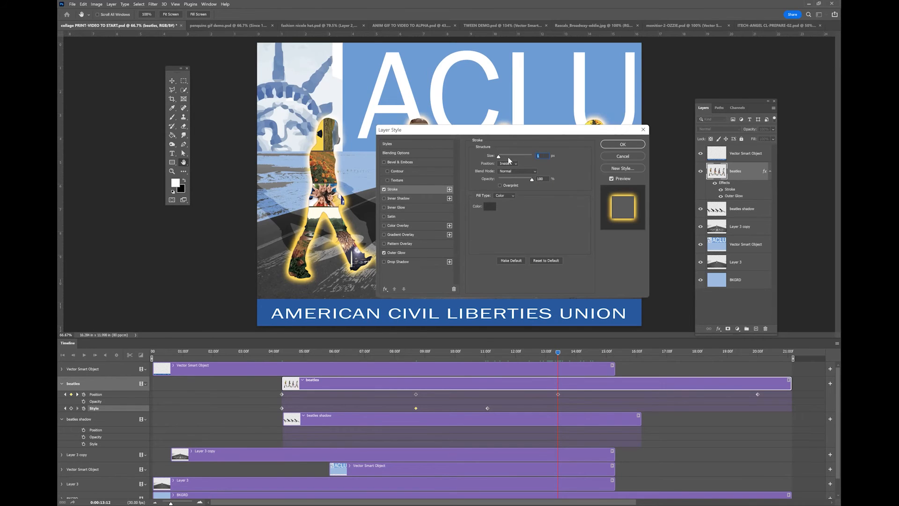
{"action": "left_click", "coordinate": [413, 251]}
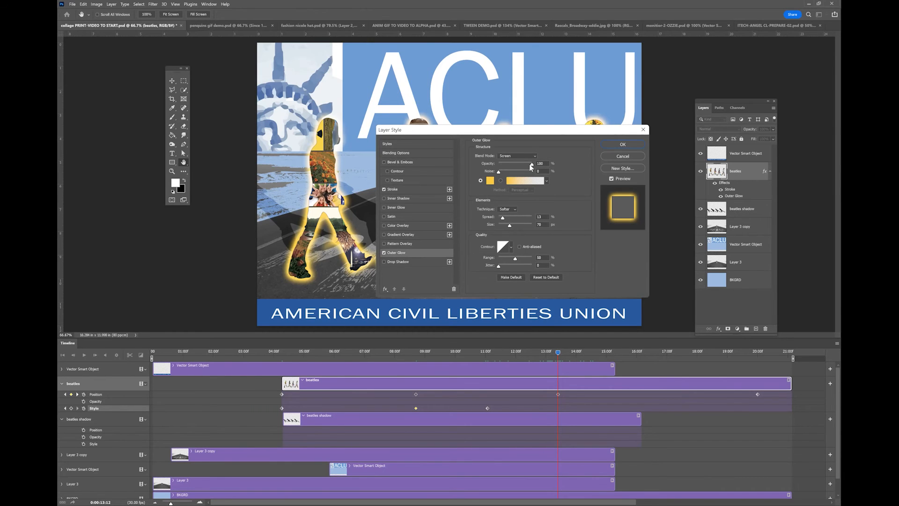
{"action": "left_click_drag", "start_coordinate": [531, 166], "coordinate": [455, 162]}
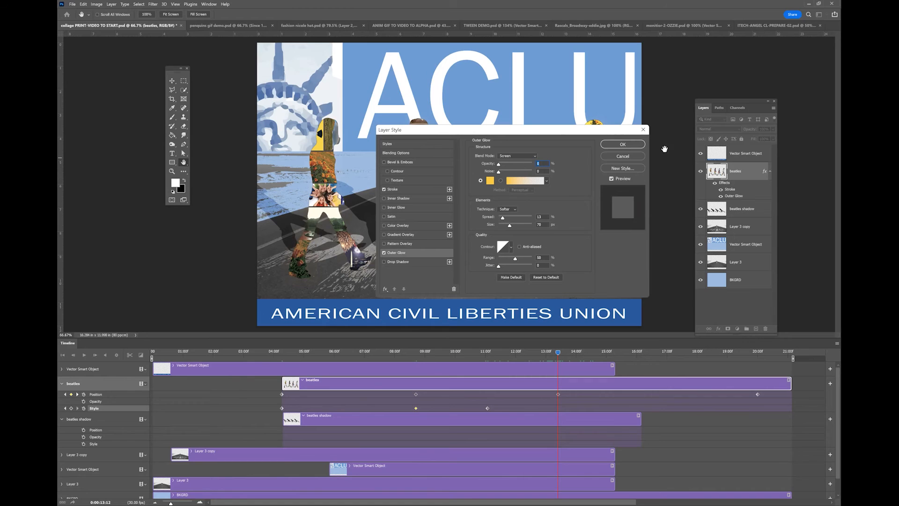
{"action": "left_click", "coordinate": [629, 147]}
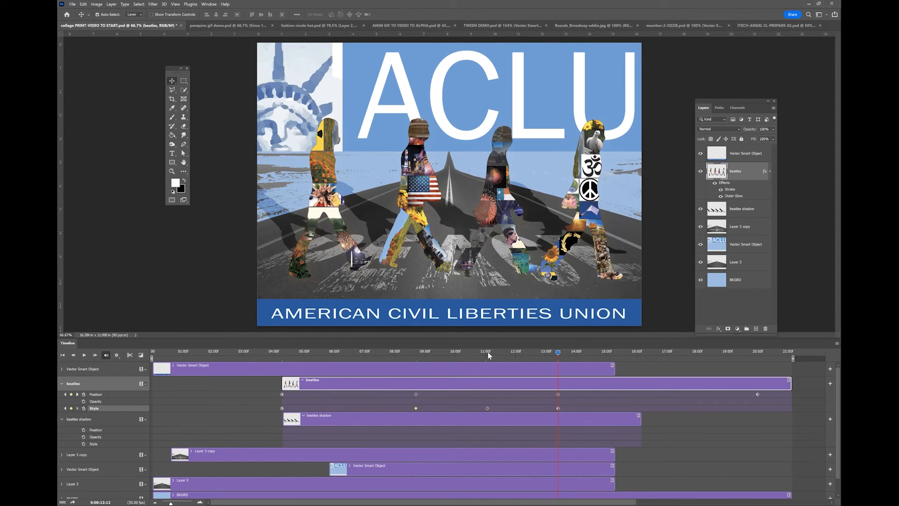
Step: Preview the beatles glow fading in and out between the second and third Position keyframes
{"action": "left_click", "coordinate": [434, 357]}
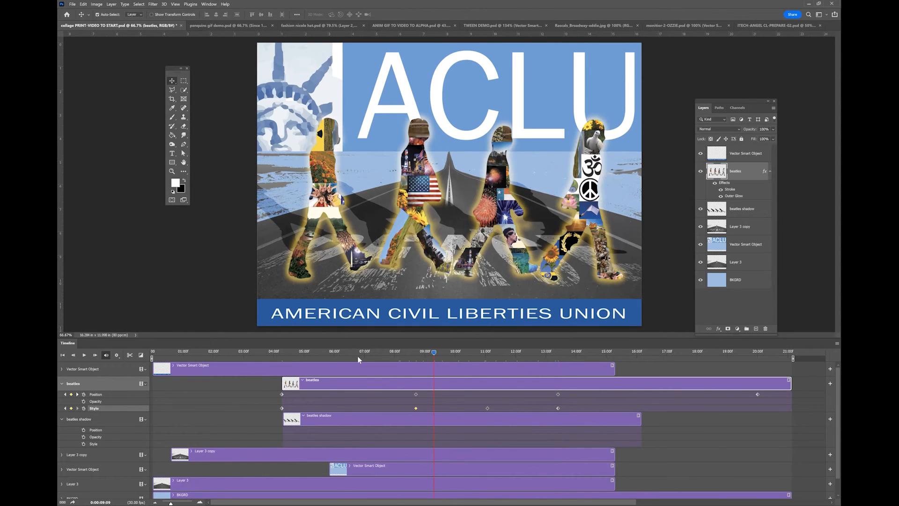
{"action": "left_click", "coordinate": [333, 357]}
{"action": "left_click", "coordinate": [406, 358]}
{"action": "key", "text": "space"}
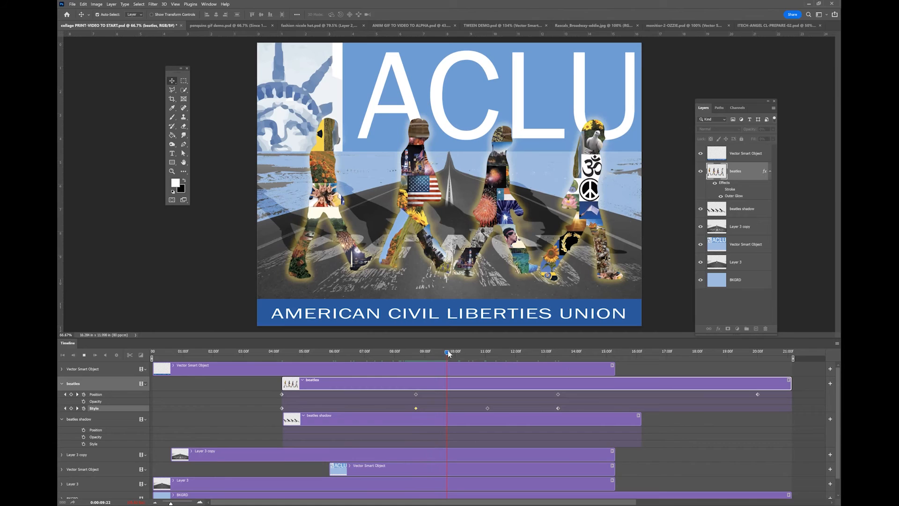
{"action": "mouse_move", "coordinate": [473, 352]}
{"action": "left_mouse_down"}
{"action": "mouse_move", "coordinate": [497, 353]}
{"action": "mouse_move", "coordinate": [489, 353]}
{"action": "left_mouse_up"}
{"action": "key", "text": "space"}
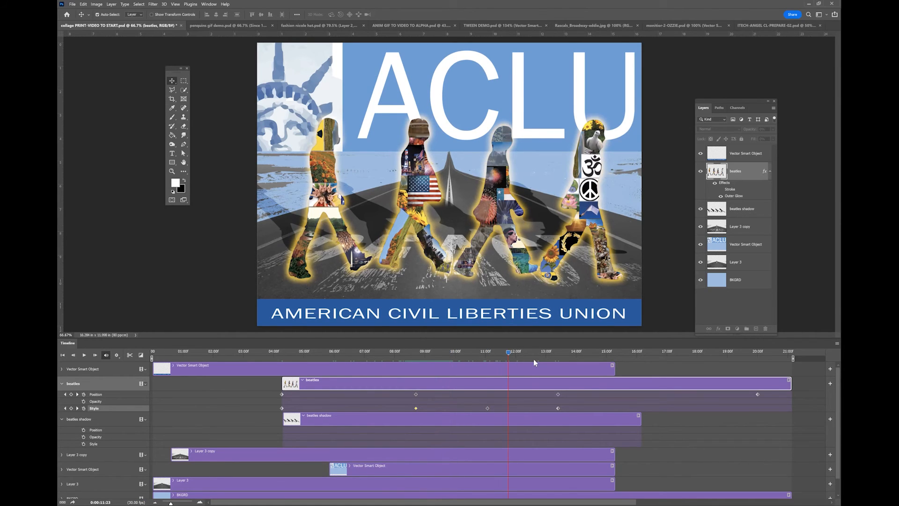
{"action": "key", "text": "space"}
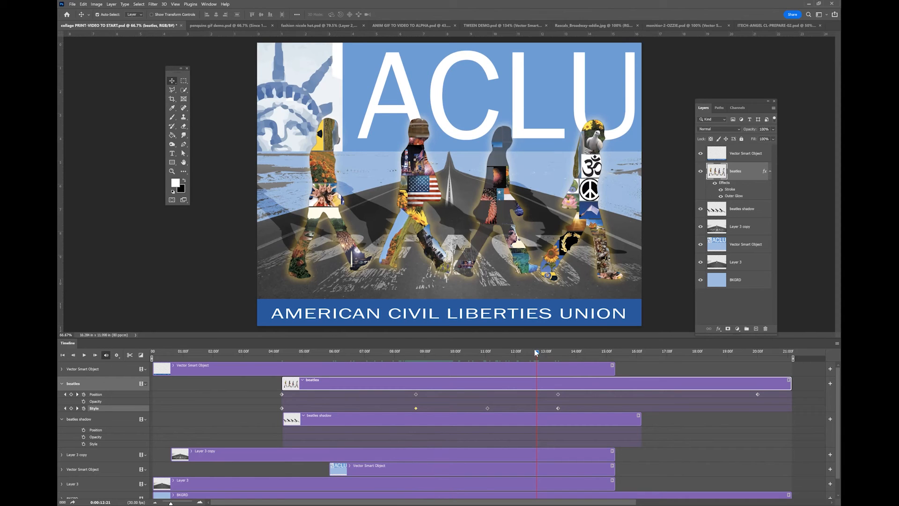
{"action": "left_click", "coordinate": [507, 354]}
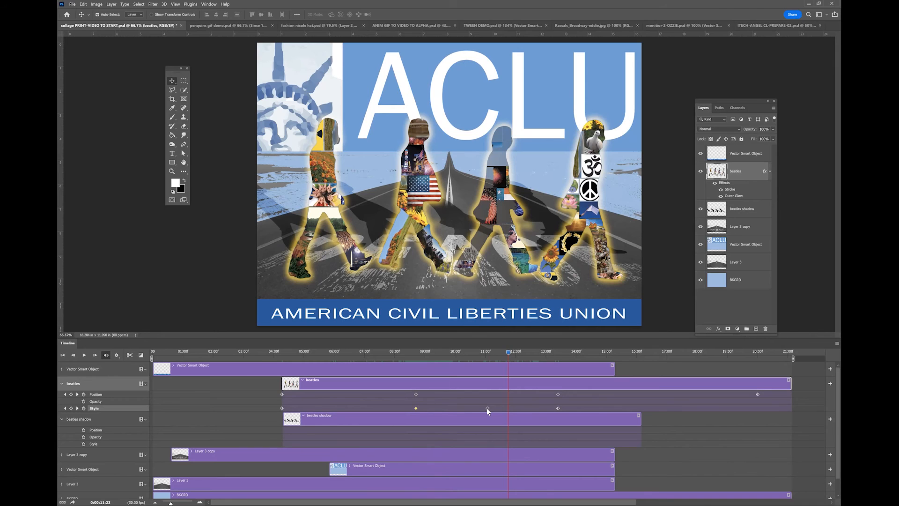
Step: Move the full-glow Style keyframe of the beatles layer to about 10.1 seconds and paste a copy of it at 11:02
{"action": "left_click_drag", "start_coordinate": [488, 408], "coordinate": [459, 408]}
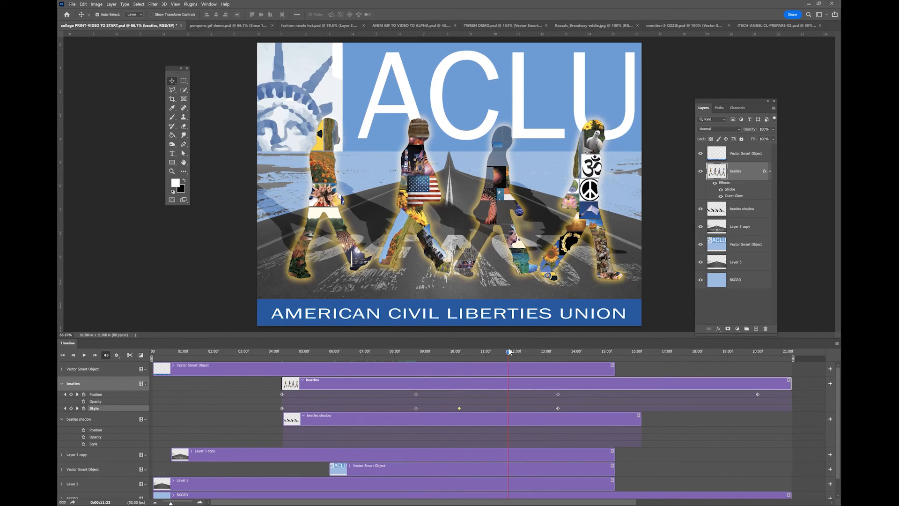
{"action": "left_click_drag", "start_coordinate": [507, 354], "coordinate": [486, 355]}
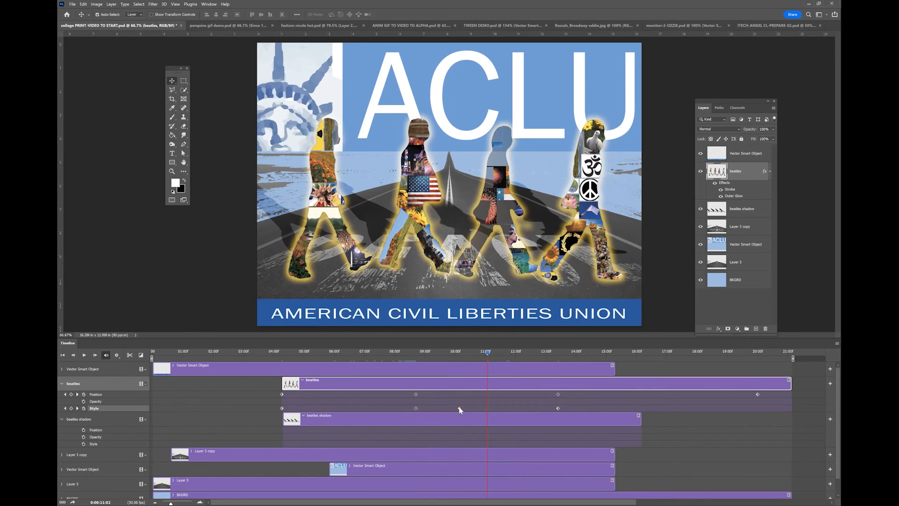
{"action": "right_click", "coordinate": [459, 406]}
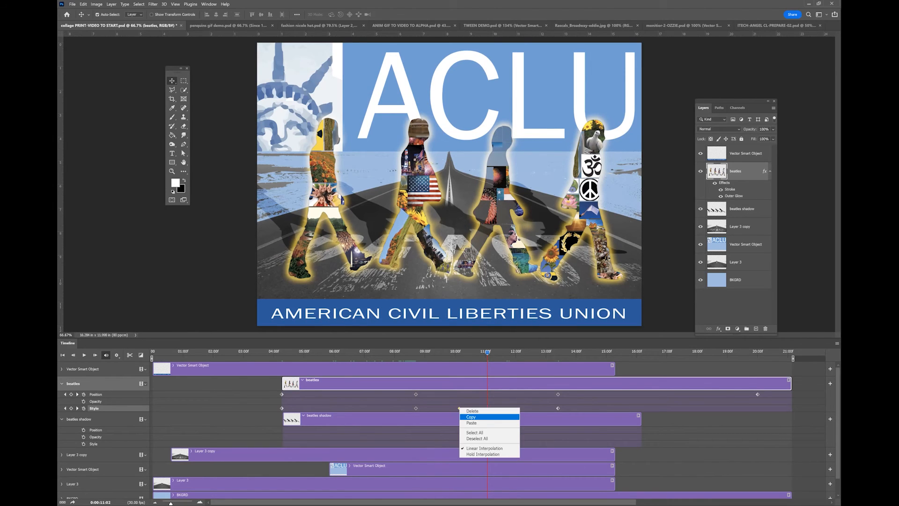
{"action": "left_click", "coordinate": [469, 412]}
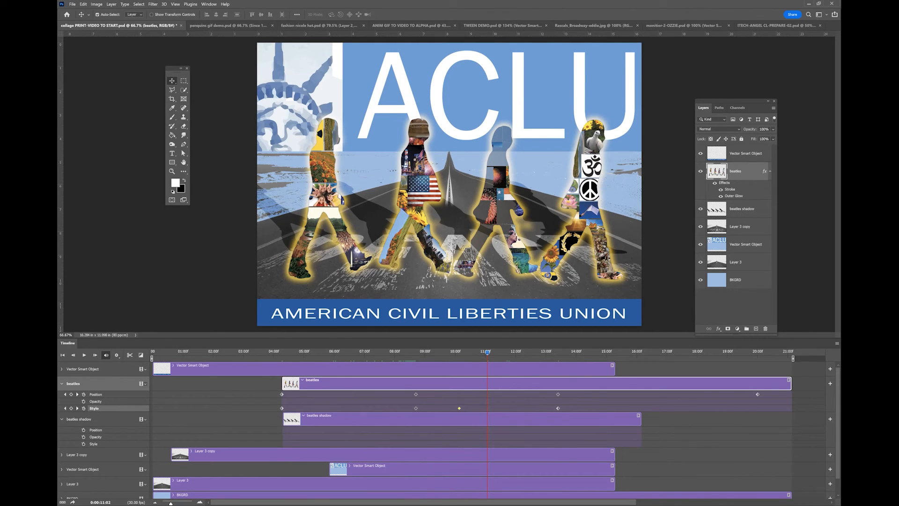
{"action": "left_click", "coordinate": [71, 408]}
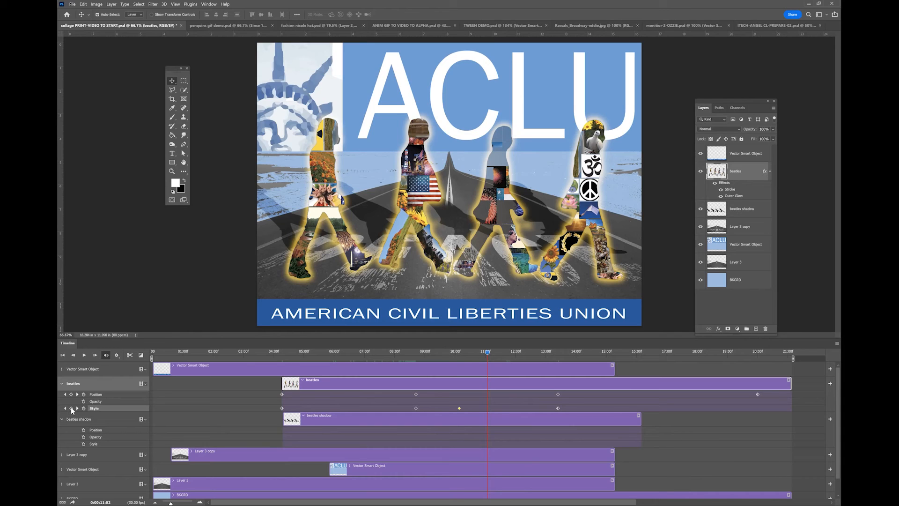
{"action": "right_click", "coordinate": [487, 408]}
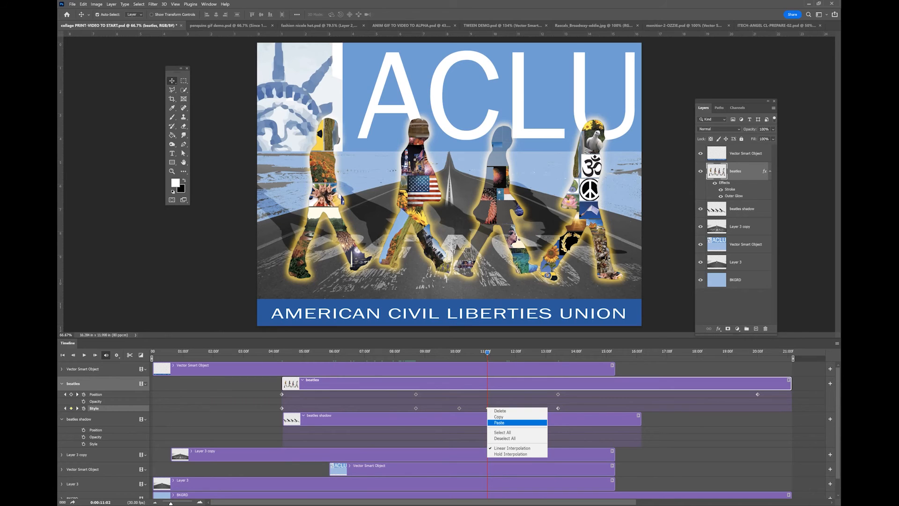
{"action": "left_click", "coordinate": [499, 422]}
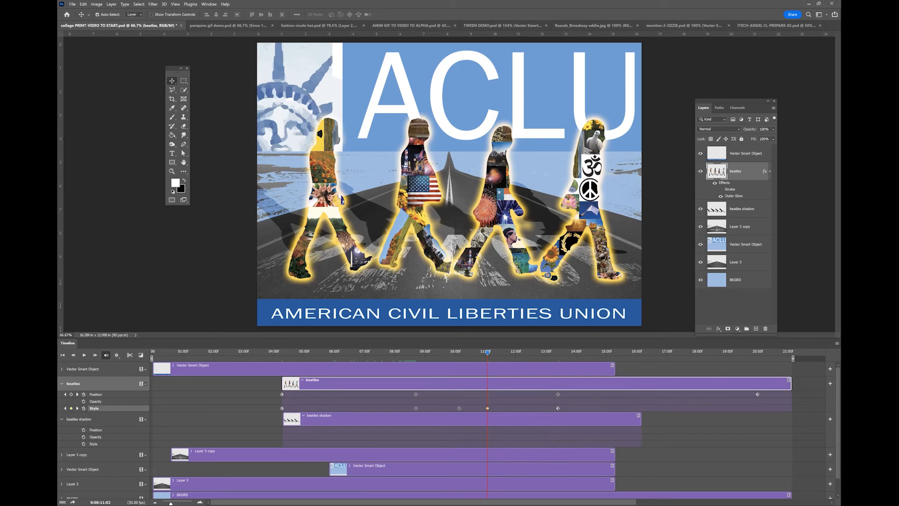
Step: Move the second beatles Style keyframe to about 7.2 seconds and the third one to the second Position keyframe
{"action": "left_click_drag", "start_coordinate": [485, 351], "coordinate": [414, 357]}
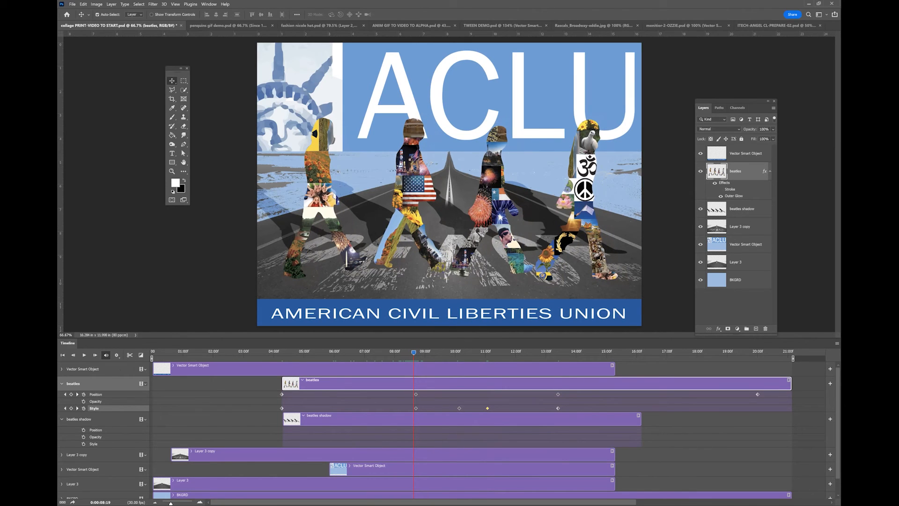
{"action": "left_click", "coordinate": [66, 407]}
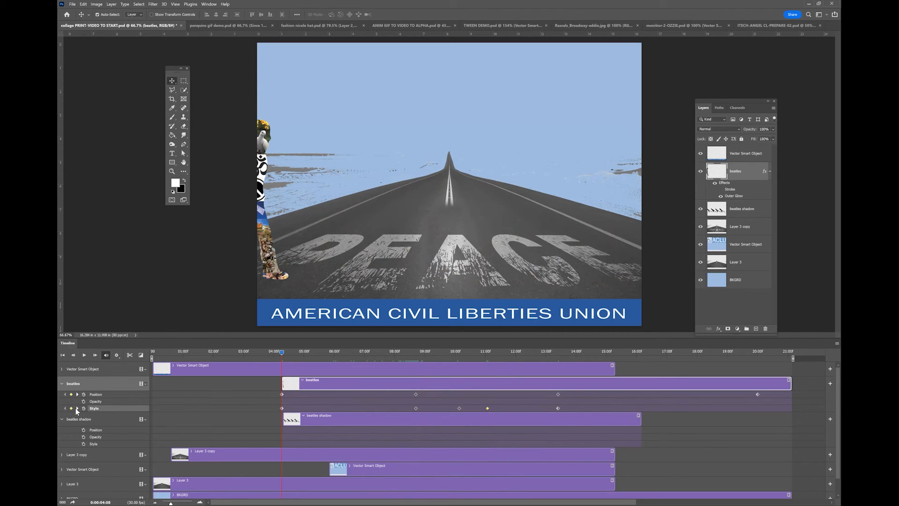
{"action": "left_click", "coordinate": [77, 408]}
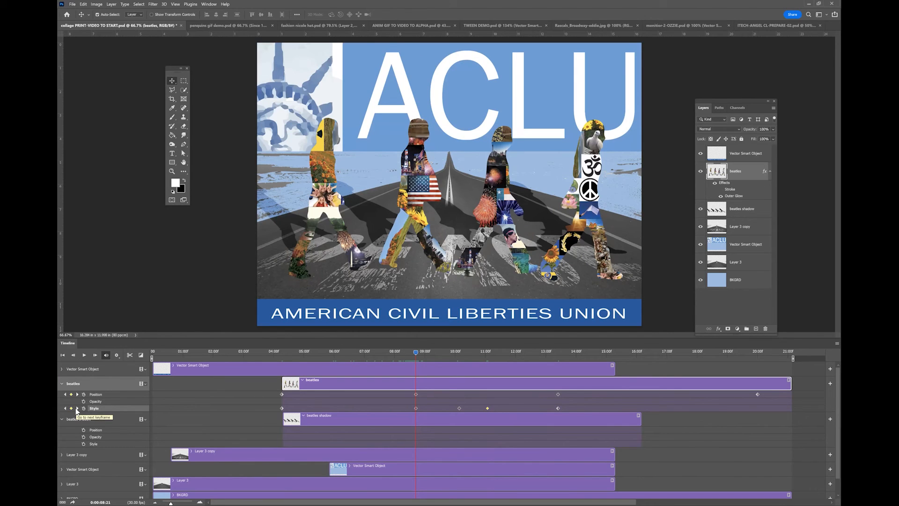
{"action": "left_click", "coordinate": [78, 408]}
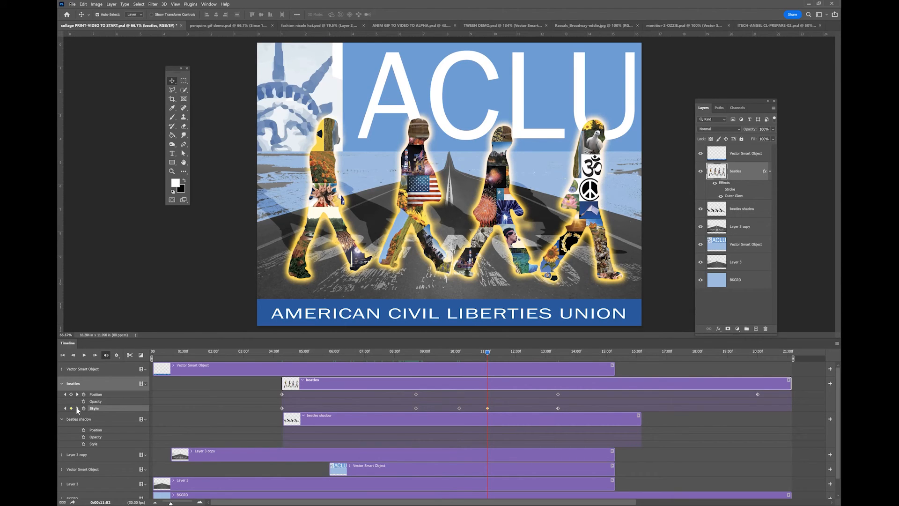
{"action": "left_click", "coordinate": [78, 407]}
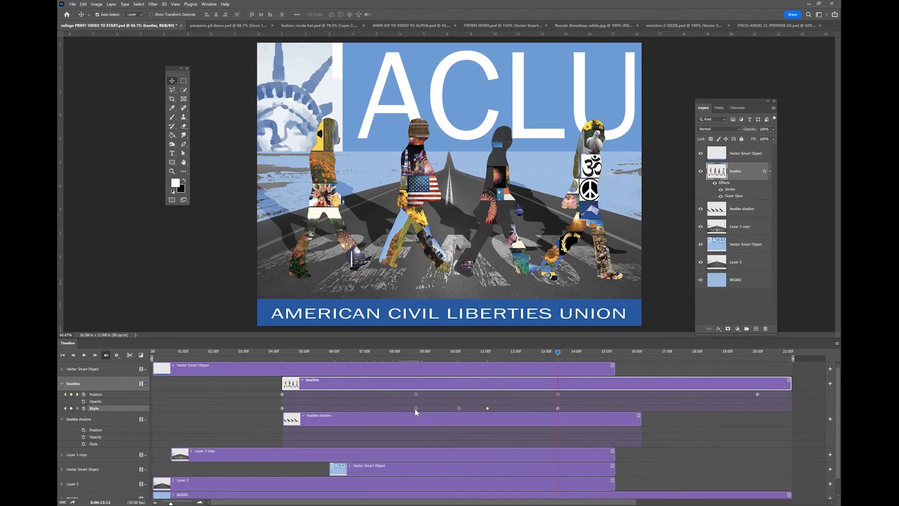
{"action": "left_click_drag", "start_coordinate": [416, 408], "coordinate": [369, 408]}
Step: Extend the Layer 3, ACLU Vector Smart Object and Layer 3 copy clips to the end of the beatles clip, and save the document
{"action": "left_click_drag", "start_coordinate": [557, 351], "coordinate": [610, 383]}
{"action": "key", "text": "Left"}
{"action": "key", "text": "Left"}
{"action": "key", "text": "Left"}
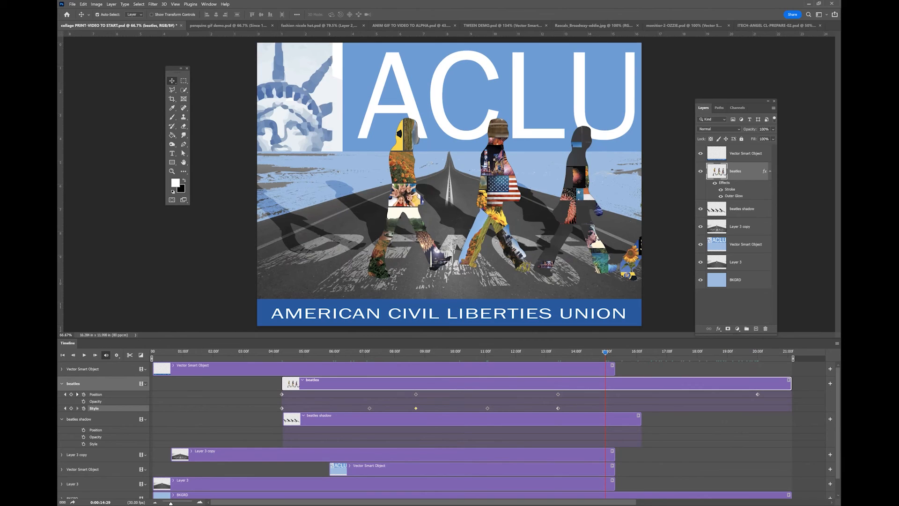
{"action": "left_click_drag", "start_coordinate": [614, 484], "coordinate": [791, 484]}
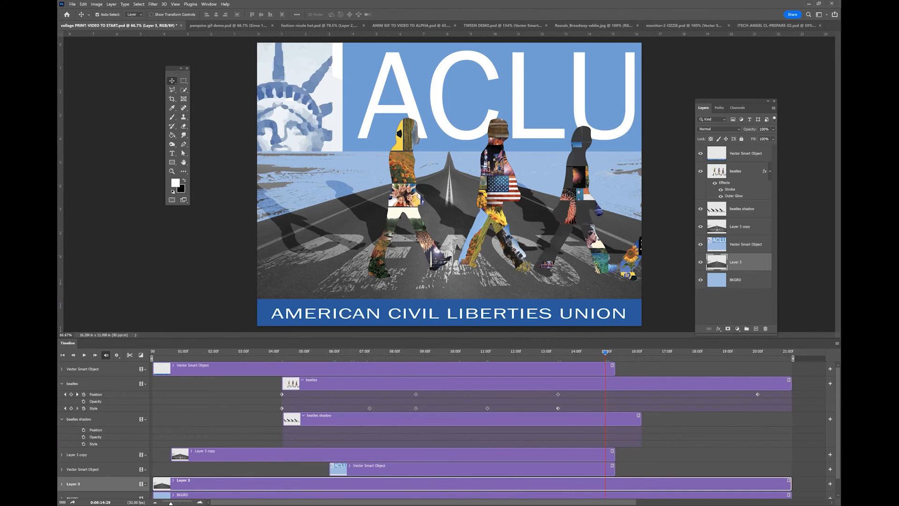
{"action": "left_click_drag", "start_coordinate": [612, 469], "coordinate": [790, 469]}
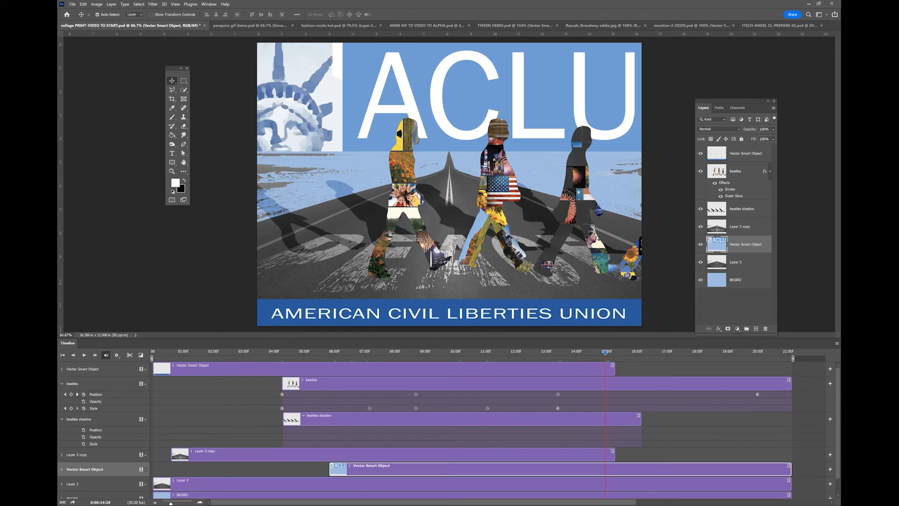
{"action": "left_click_drag", "start_coordinate": [614, 454], "coordinate": [791, 454]}
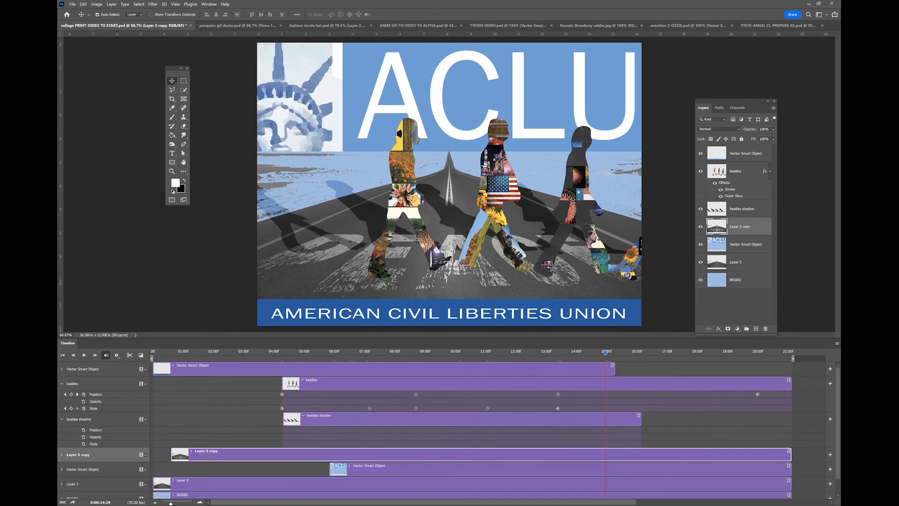
{"action": "key", "text": "ctrl+s"}
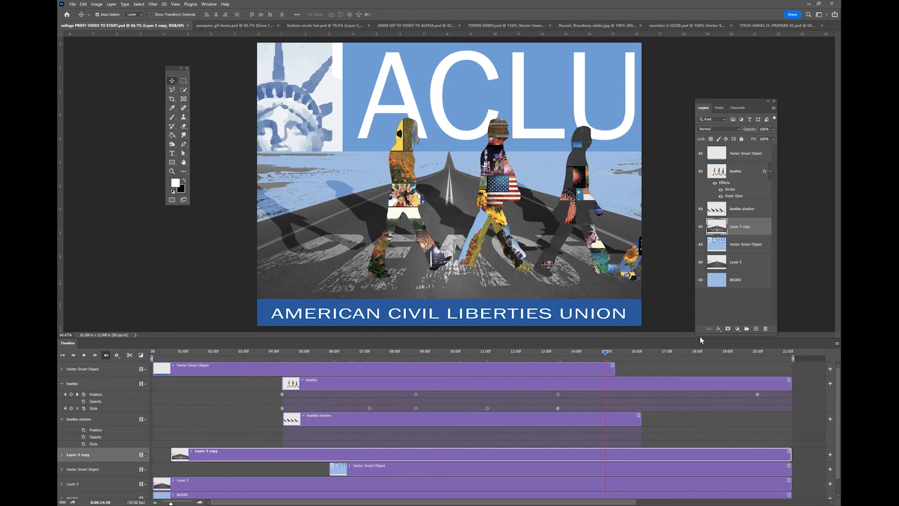
Step: Apply a 1 s Fade transition to the start of the Layer 3 copy clip and preview it
{"action": "left_click", "coordinate": [604, 350]}
{"action": "left_click_drag", "start_coordinate": [287, 369], "coordinate": [217, 374]}
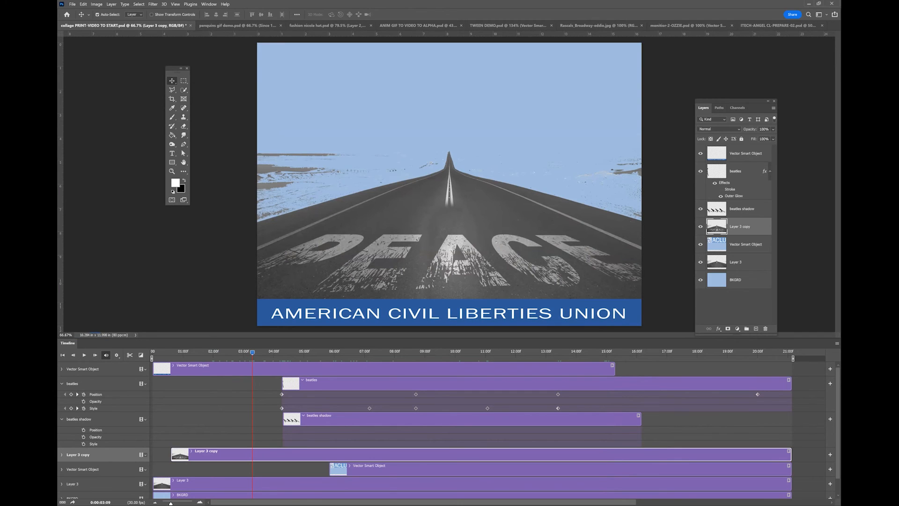
{"action": "left_click_drag", "start_coordinate": [252, 352], "coordinate": [162, 372]}
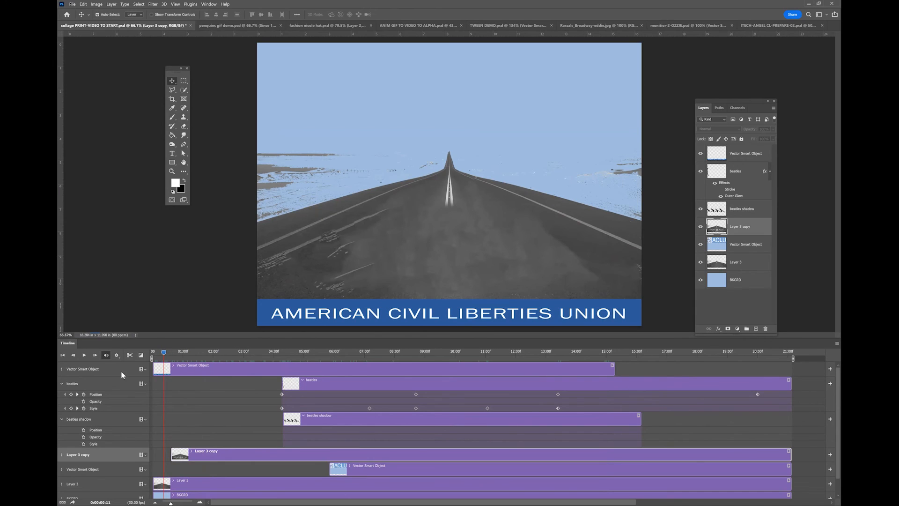
{"action": "left_click", "coordinate": [141, 356]}
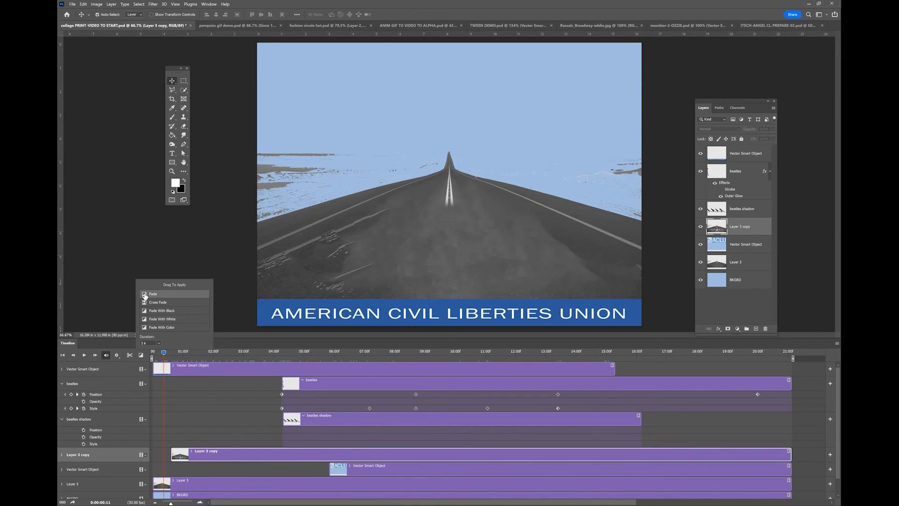
{"action": "left_click_drag", "start_coordinate": [153, 294], "coordinate": [180, 454]}
{"action": "left_click_drag", "start_coordinate": [163, 352], "coordinate": [457, 393]}
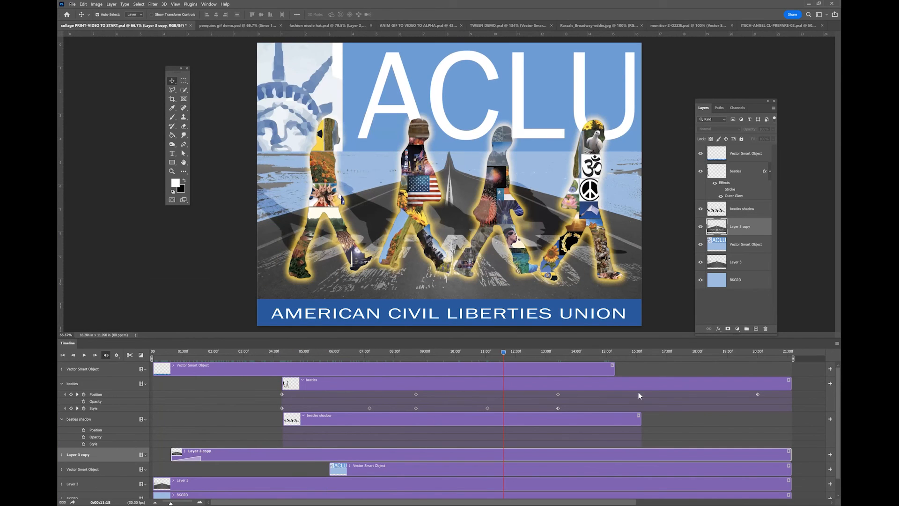
Step: Extend the topmost Vector Smart Object clip to the end of the beatles clip
{"action": "left_click", "coordinate": [638, 394]}
{"action": "left_click", "coordinate": [493, 385]}
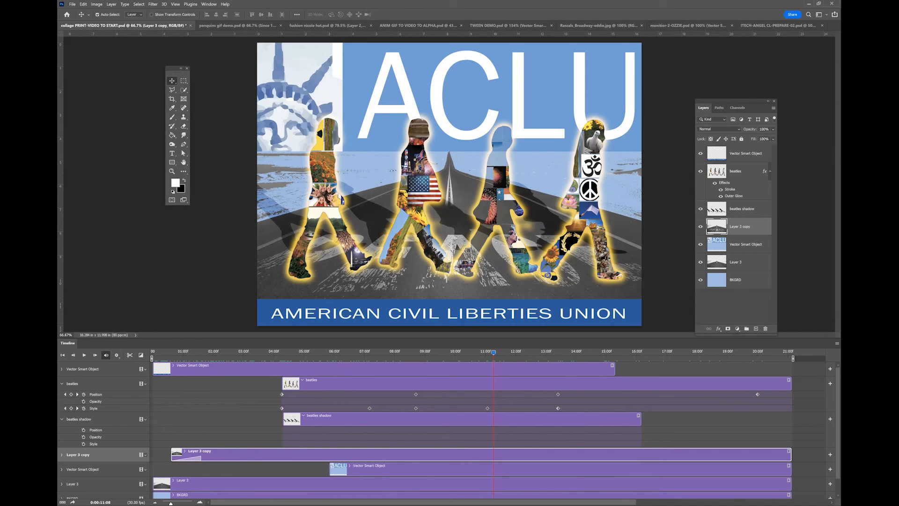
{"action": "left_click", "coordinate": [612, 369]}
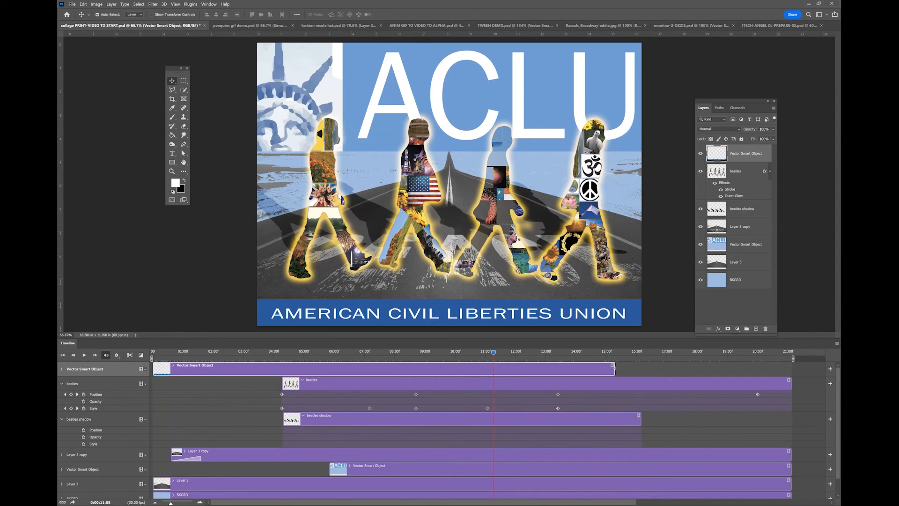
{"action": "left_click_drag", "start_coordinate": [613, 369], "coordinate": [790, 369]}
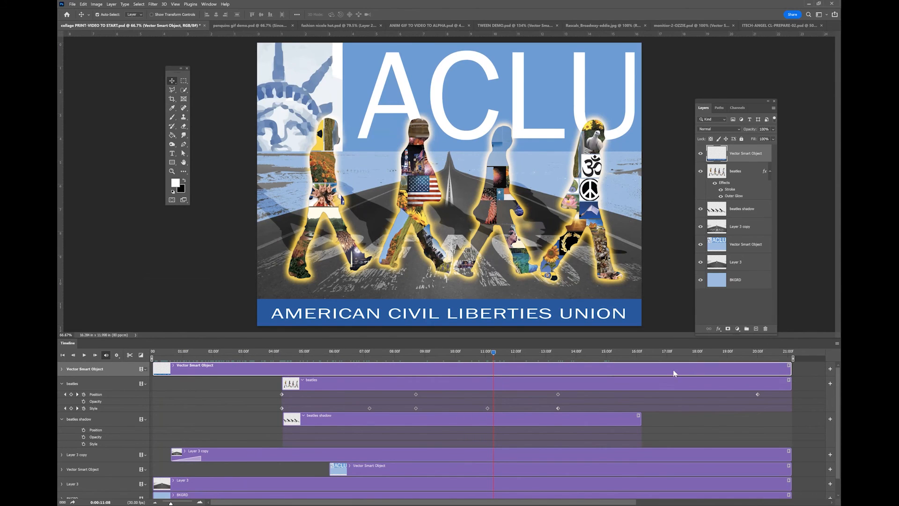
Step: Preview the walk across the extended clips, and leave only the beatles shadow track's properties expanded
{"action": "left_click_drag", "start_coordinate": [491, 351], "coordinate": [268, 355]}
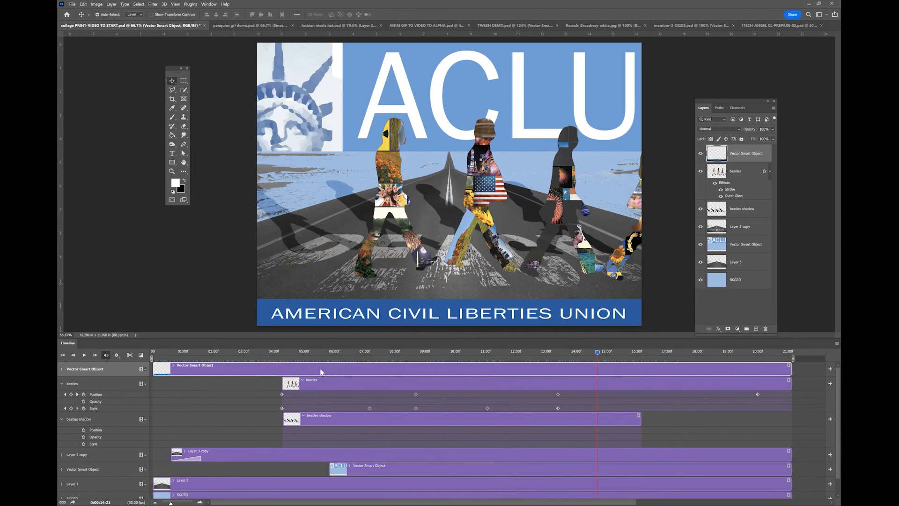
{"action": "left_click_drag", "start_coordinate": [597, 352], "coordinate": [571, 352]}
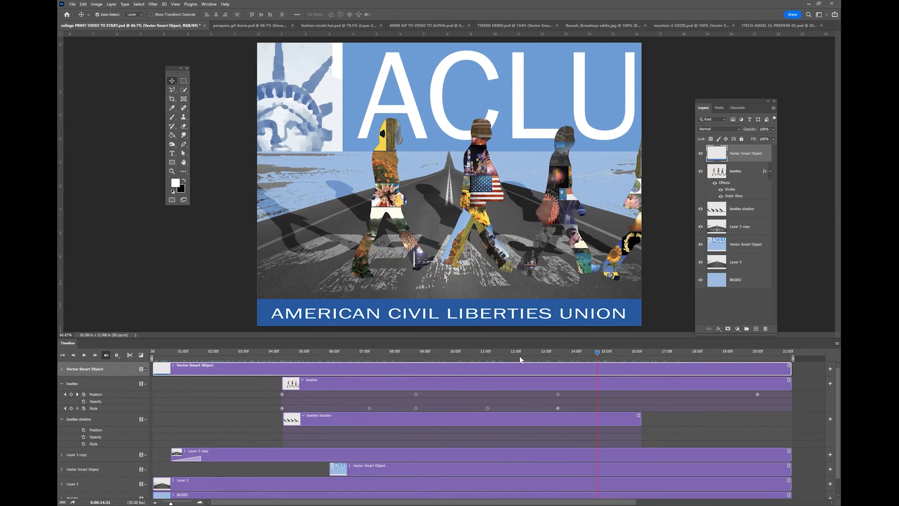
{"action": "left_click", "coordinate": [628, 358]}
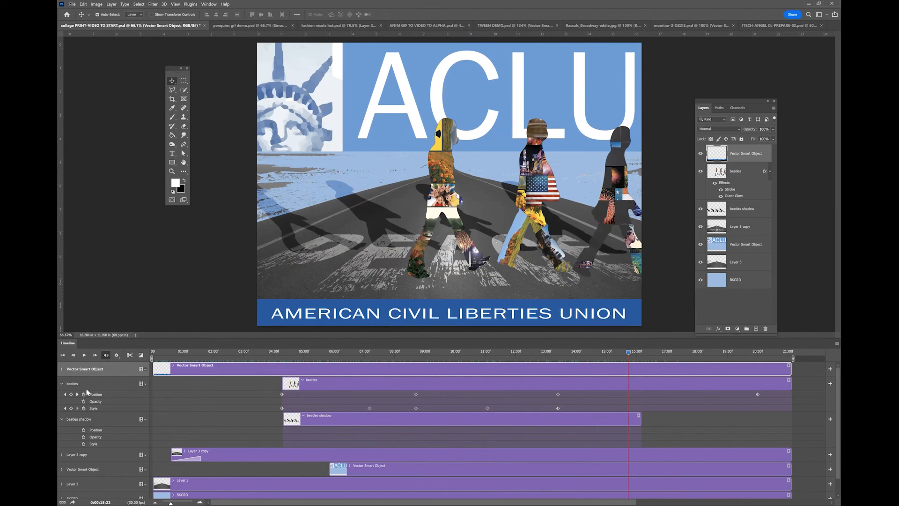
{"action": "left_click", "coordinate": [62, 384]}
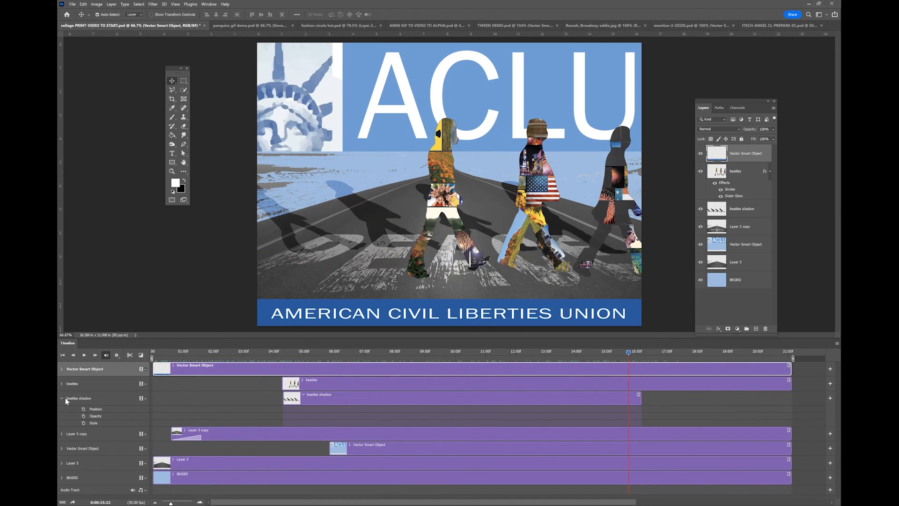
{"action": "left_click", "coordinate": [62, 398]}
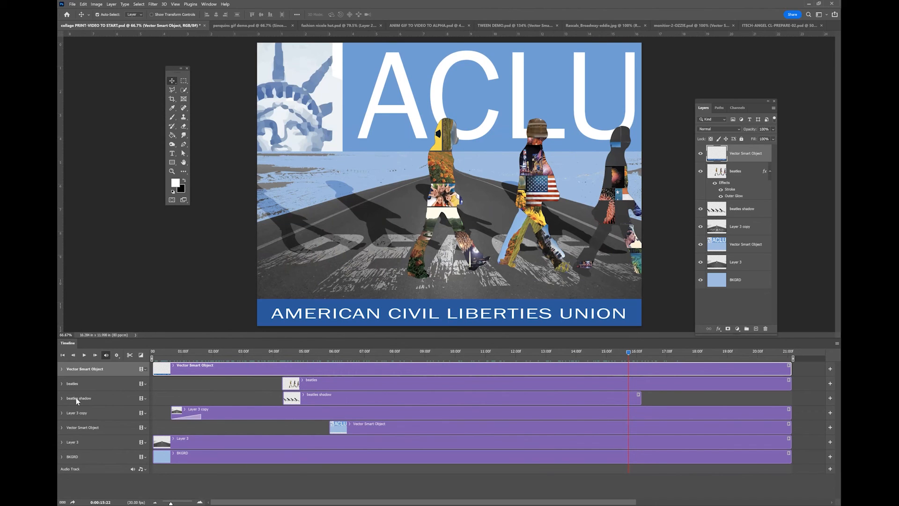
{"action": "left_click", "coordinate": [60, 397]}
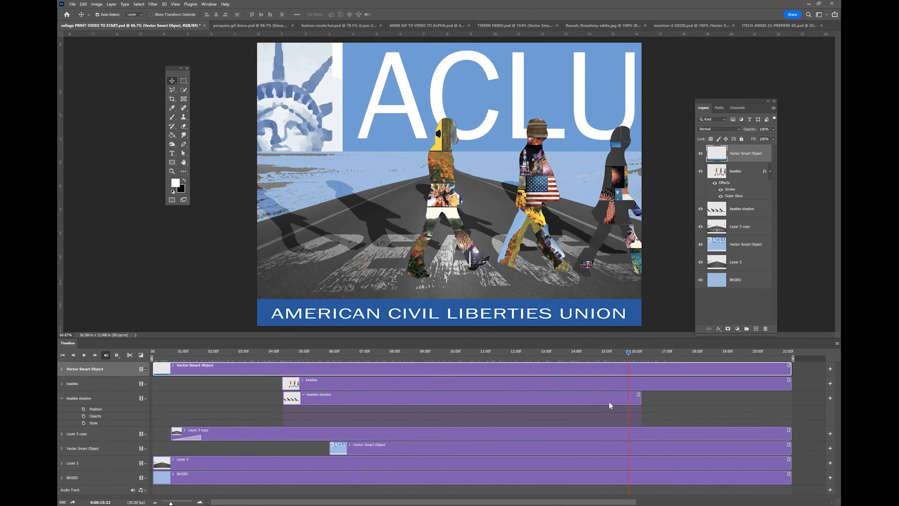
Step: Apply a clockwise Rotate motion to the beatles shadow clip and clear the Transform keyframes it adds
{"action": "left_click", "coordinate": [639, 394]}
{"action": "left_click", "coordinate": [668, 384]}
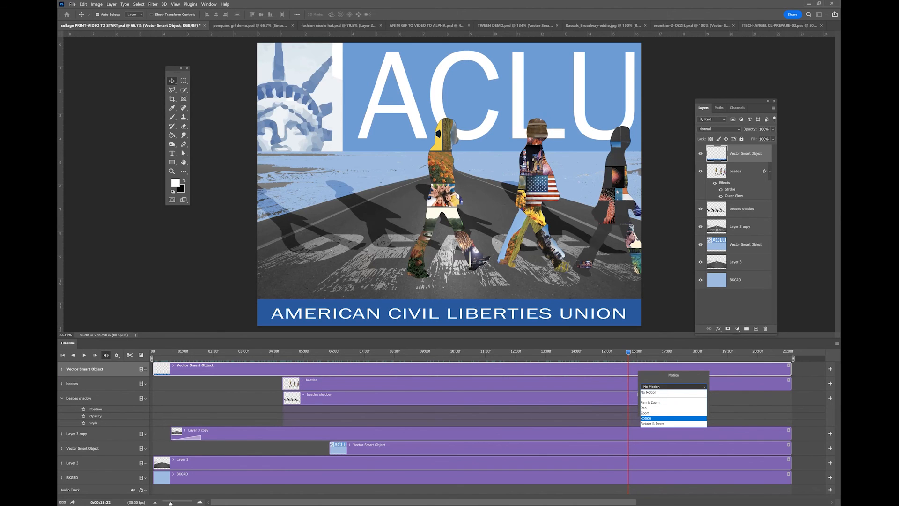
{"action": "left_click", "coordinate": [651, 418]}
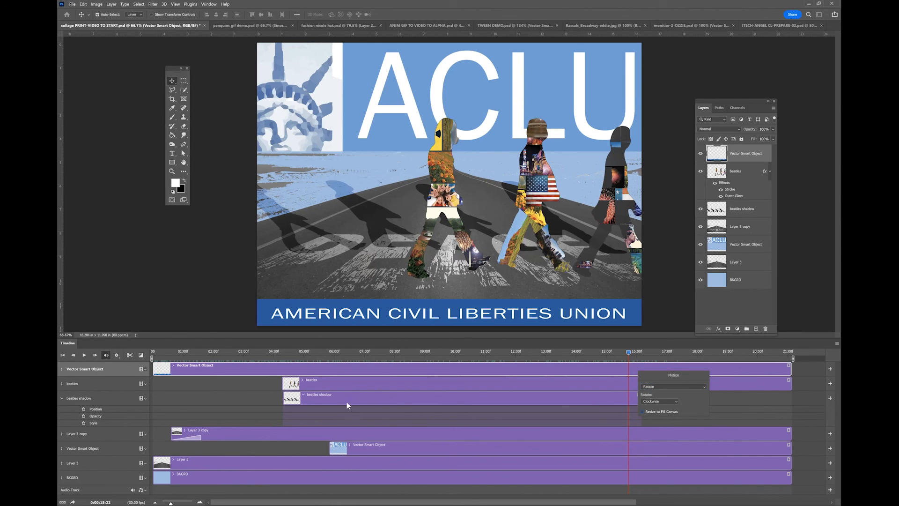
{"action": "left_click", "coordinate": [251, 391]}
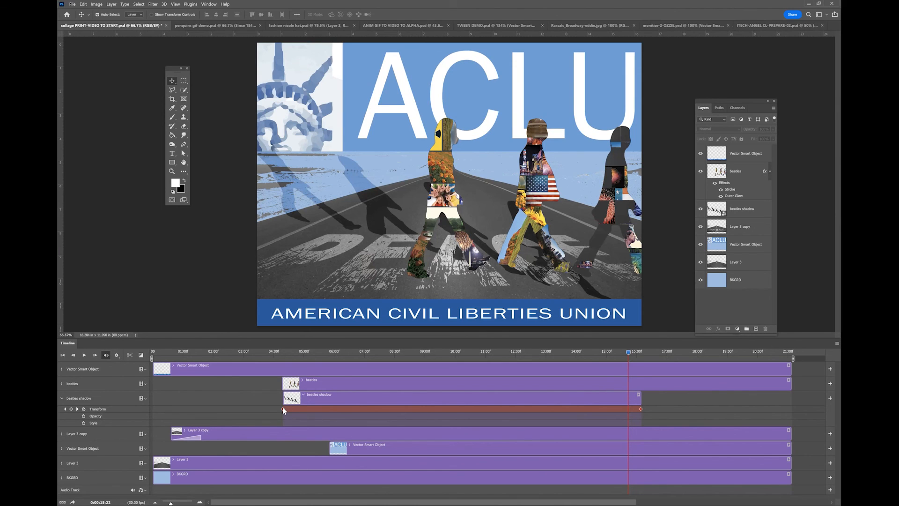
{"action": "left_click", "coordinate": [380, 412]}
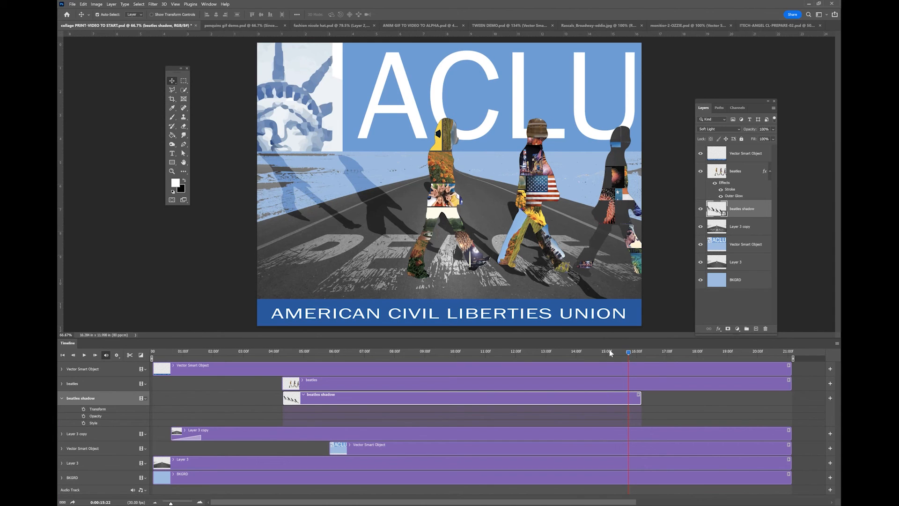
Step: At 0:00:04:09, add a Transform keyframe to beatles shadow and enlarge the shadows to about 180% width and 550% height
{"action": "left_click_drag", "start_coordinate": [628, 350], "coordinate": [285, 360]}
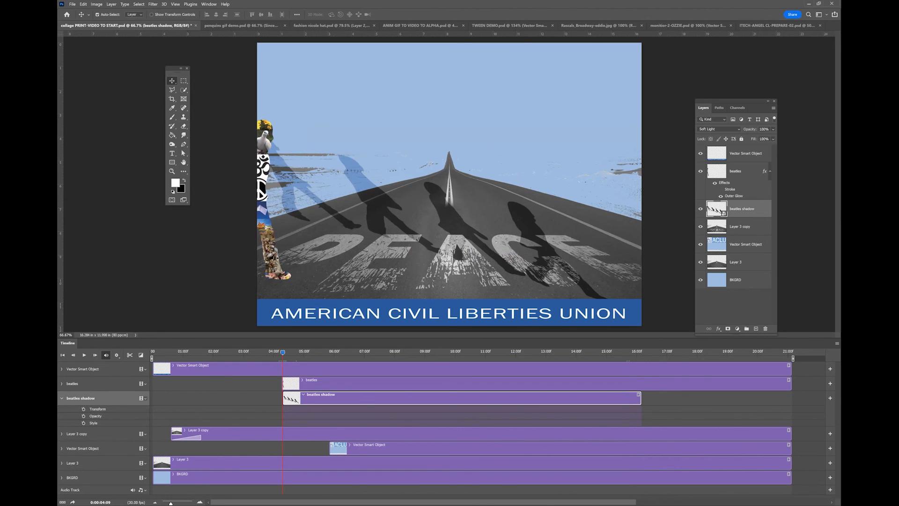
{"action": "left_click", "coordinate": [84, 408]}
{"action": "key", "text": "ctrl+t"}
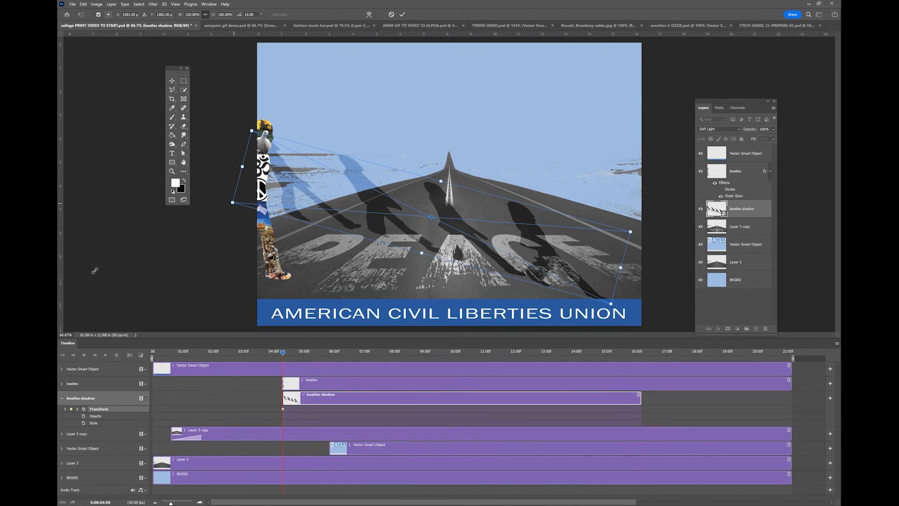
{"action": "left_click_drag", "start_coordinate": [234, 203], "coordinate": [61, 329]}
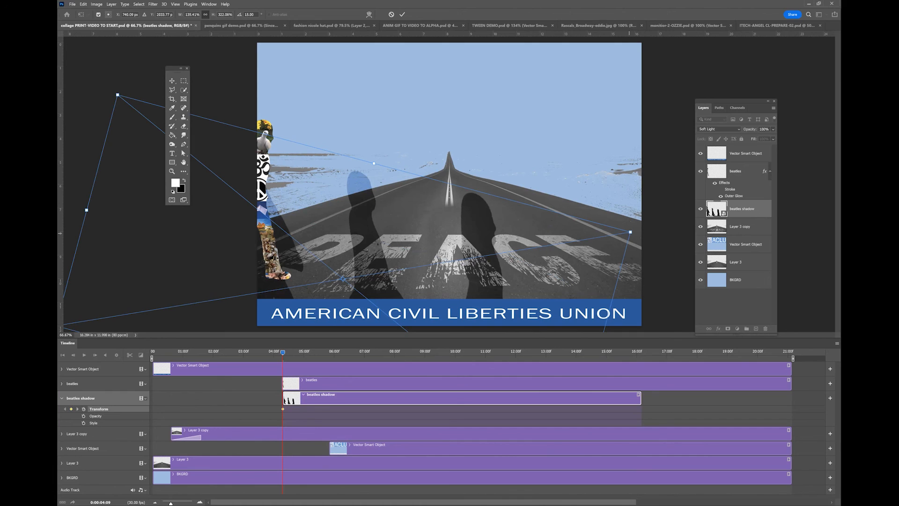
{"action": "left_click_drag", "start_coordinate": [630, 232], "coordinate": [841, 112]}
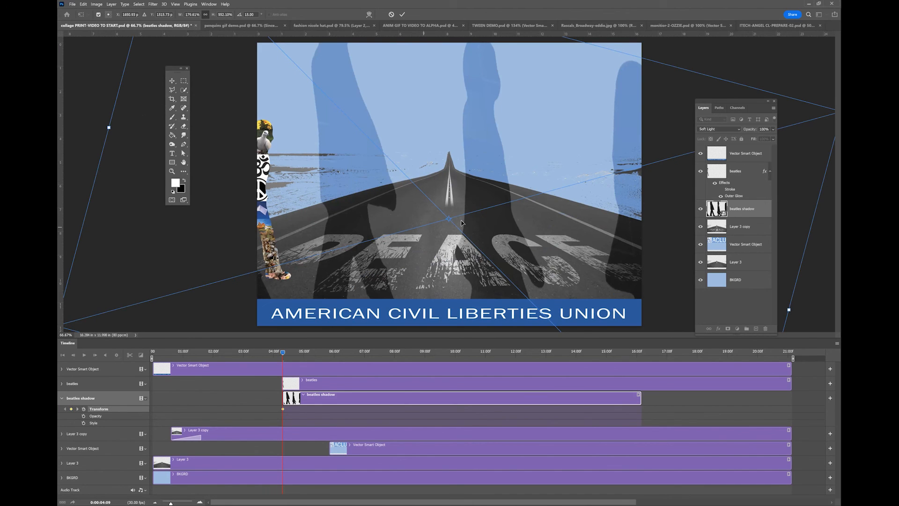
{"action": "left_click", "coordinate": [403, 15]}
{"action": "key", "text": "Return"}
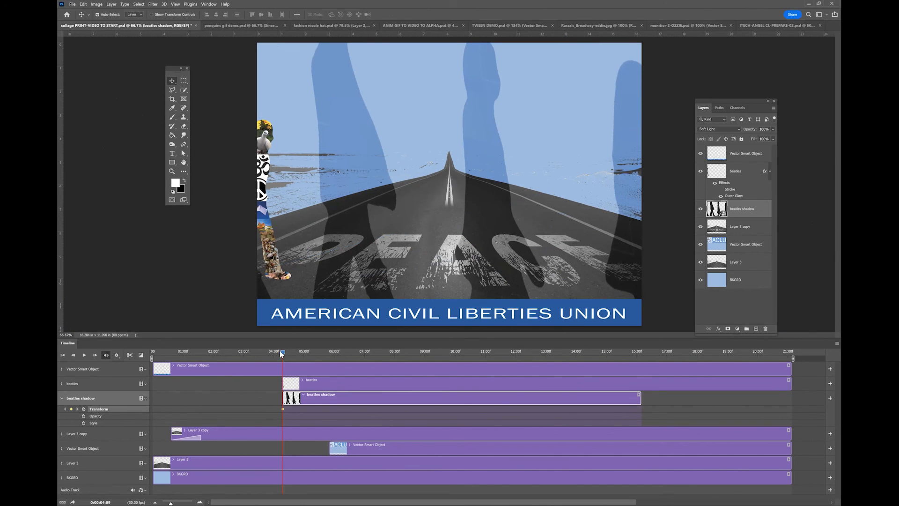
Step: At 9:00, scale the beatles shadow down to about 86% width and 265% height and set its rotation to -0.75°
{"action": "left_click_drag", "start_coordinate": [282, 351], "coordinate": [424, 359]}
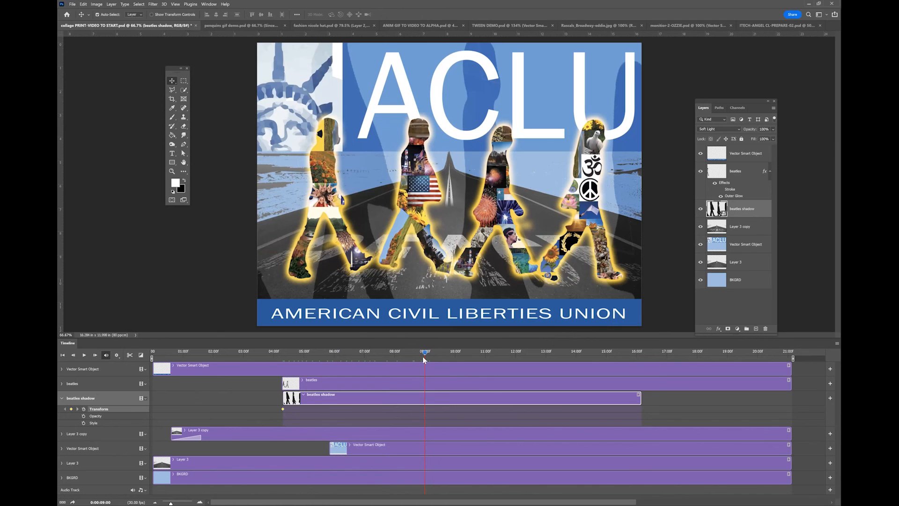
{"action": "key", "text": "ctrl+t"}
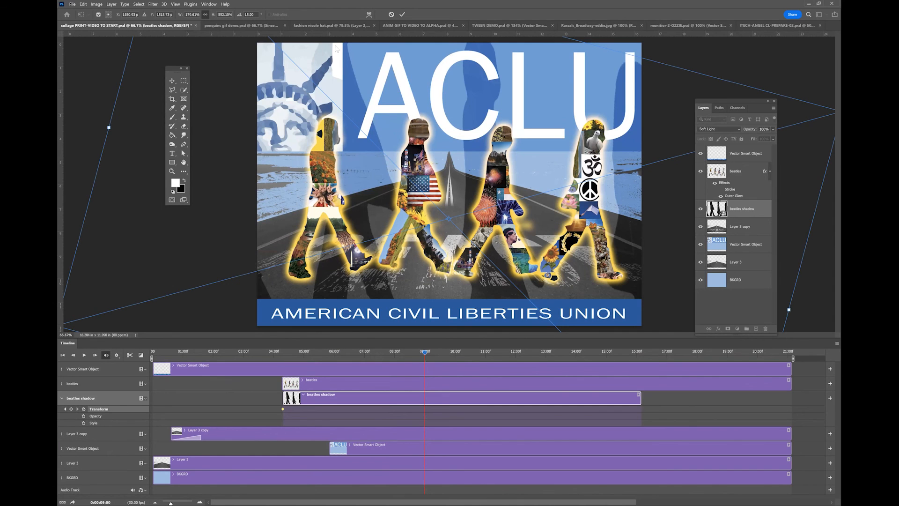
{"action": "left_click", "coordinate": [176, 5]}
{"action": "left_click", "coordinate": [195, 70]}
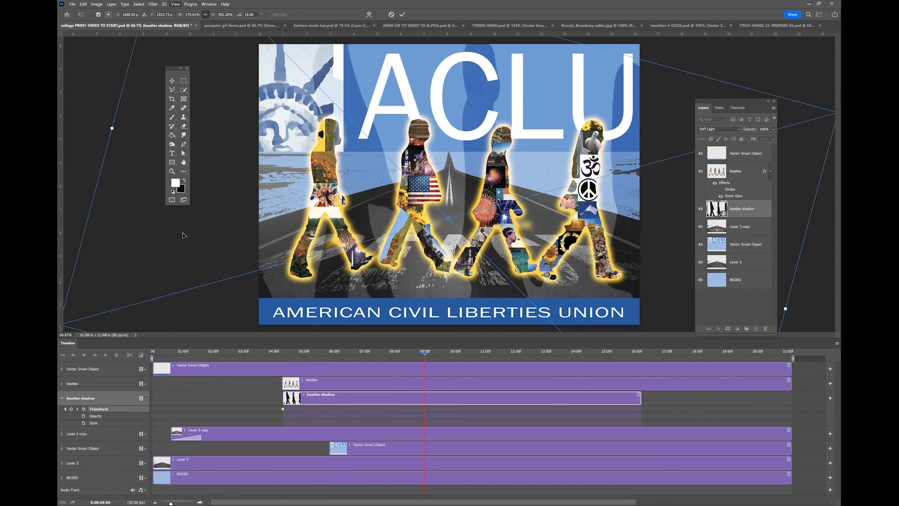
{"action": "key", "text": "ctrl+minus"}
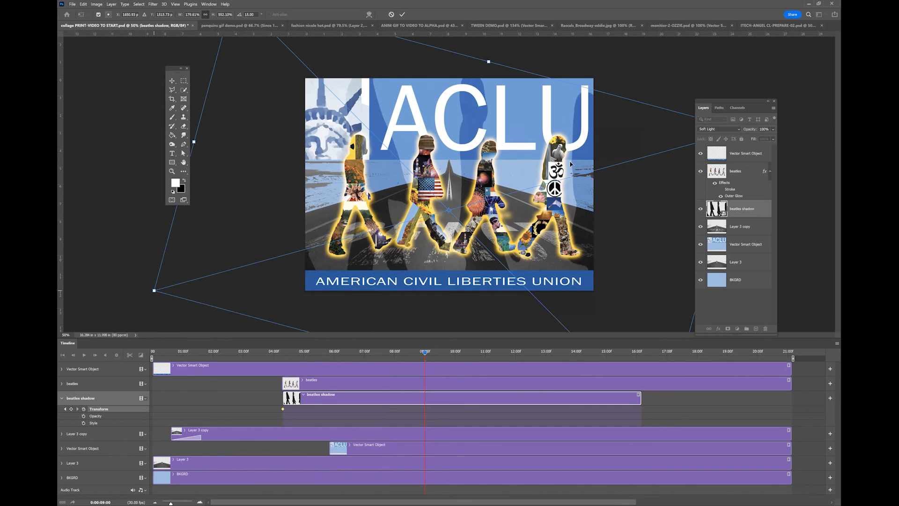
{"action": "left_click_drag", "start_coordinate": [154, 291], "coordinate": [460, 206]}
{"action": "left_click_drag", "start_coordinate": [581, 160], "coordinate": [387, 169]}
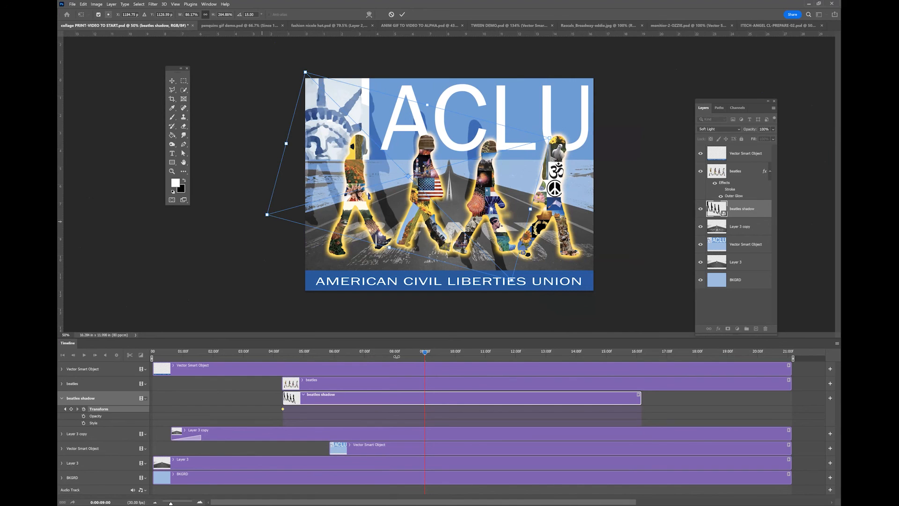
{"action": "mouse_move", "coordinate": [228, 302]}
{"action": "left_mouse_down"}
{"action": "mouse_move", "coordinate": [228, 285]}
{"action": "mouse_move", "coordinate": [228, 293]}
{"action": "left_mouse_up"}
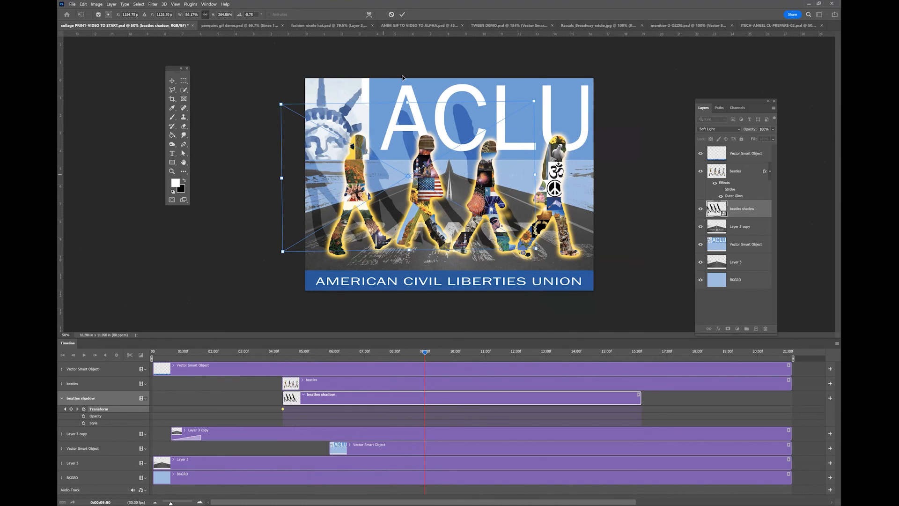
{"action": "left_click", "coordinate": [401, 14]}
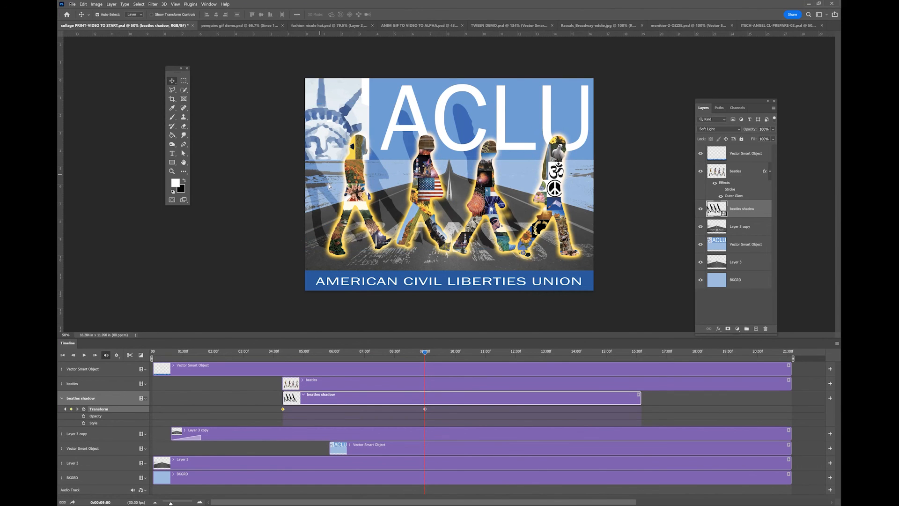
Step: Preview the beatles shadow's transformation between its two Transform keyframes
{"action": "left_click", "coordinate": [425, 352]}
{"action": "left_click_drag", "start_coordinate": [425, 352], "coordinate": [247, 352]}
{"action": "left_click_drag", "start_coordinate": [305, 355], "coordinate": [420, 353]}
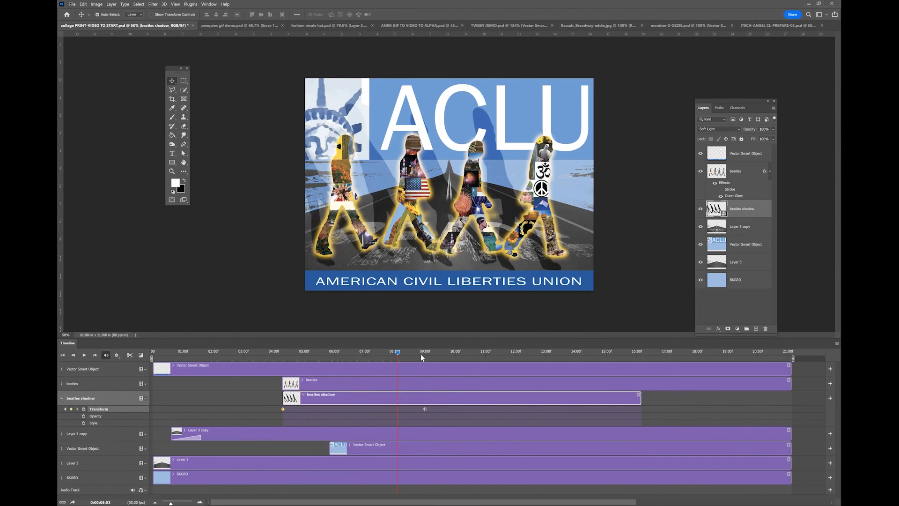
Step: At 0:00:10:25, distort the beatles shadow by lowering its upper corners and spreading its lower corners outward, to about 104% width and 151% height
{"action": "left_click", "coordinate": [427, 353]}
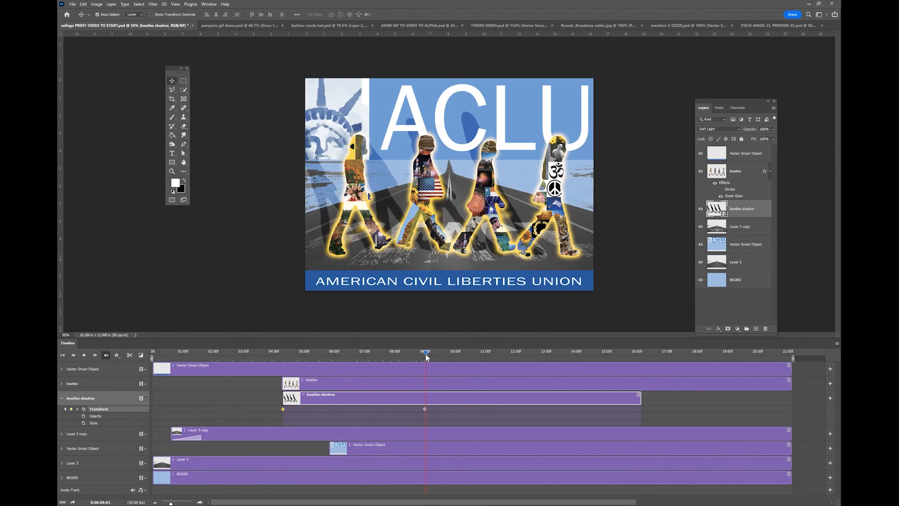
{"action": "left_click_drag", "start_coordinate": [425, 354], "coordinate": [424, 354]}
{"action": "mouse_move", "coordinate": [491, 356]}
{"action": "left_mouse_down"}
{"action": "mouse_move", "coordinate": [518, 356]}
{"action": "mouse_move", "coordinate": [490, 356]}
{"action": "left_mouse_up"}
{"action": "left_click", "coordinate": [481, 356]}
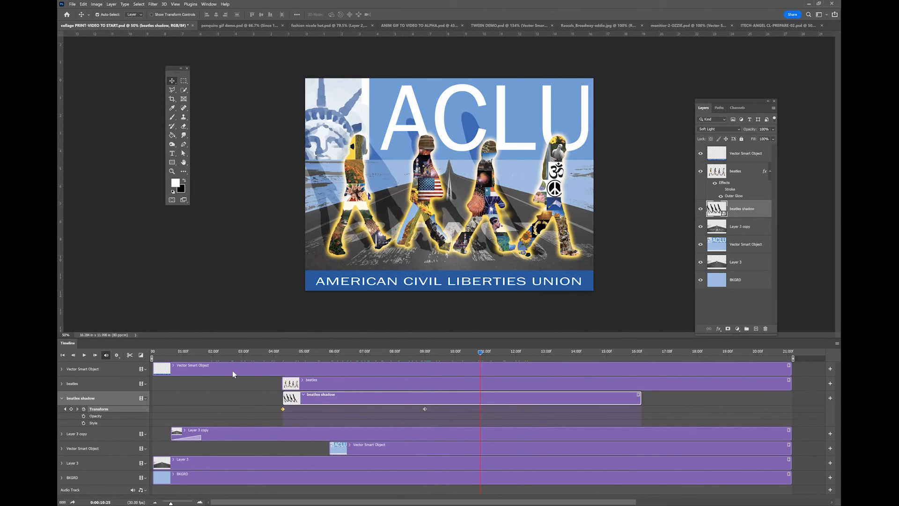
{"action": "key", "text": "ctrl+t"}
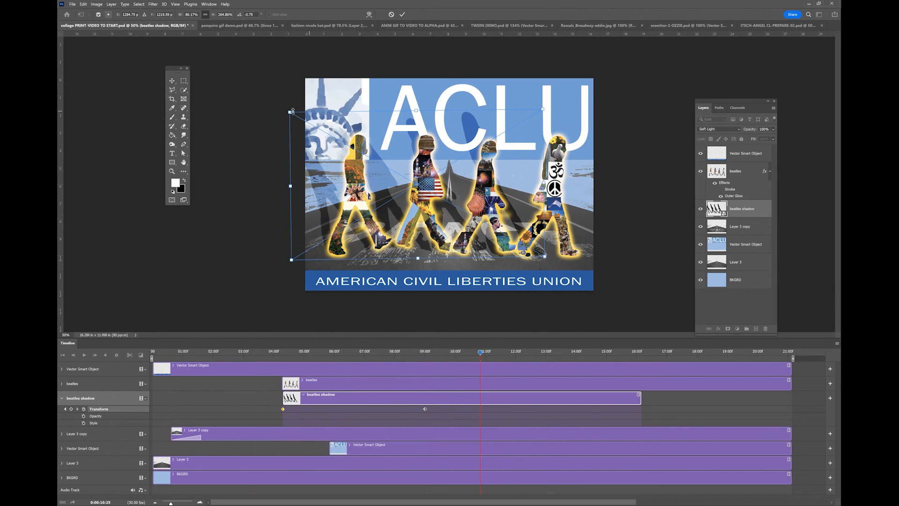
{"action": "left_click", "coordinate": [83, 4]}
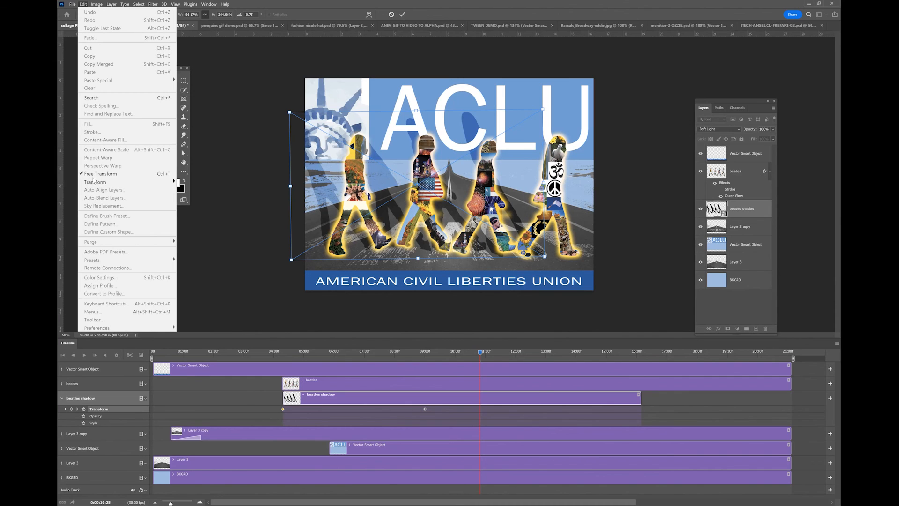
{"action": "mouse_move", "coordinate": [131, 181]}
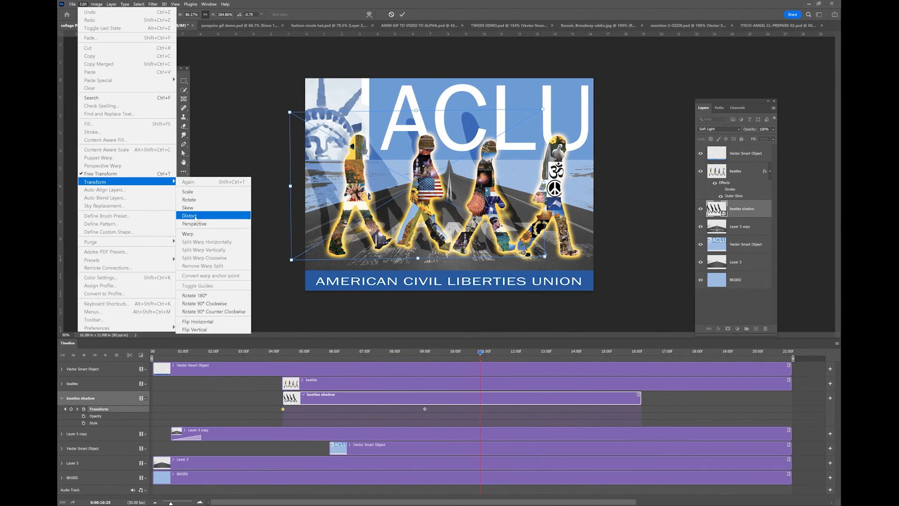
{"action": "left_click", "coordinate": [201, 216]}
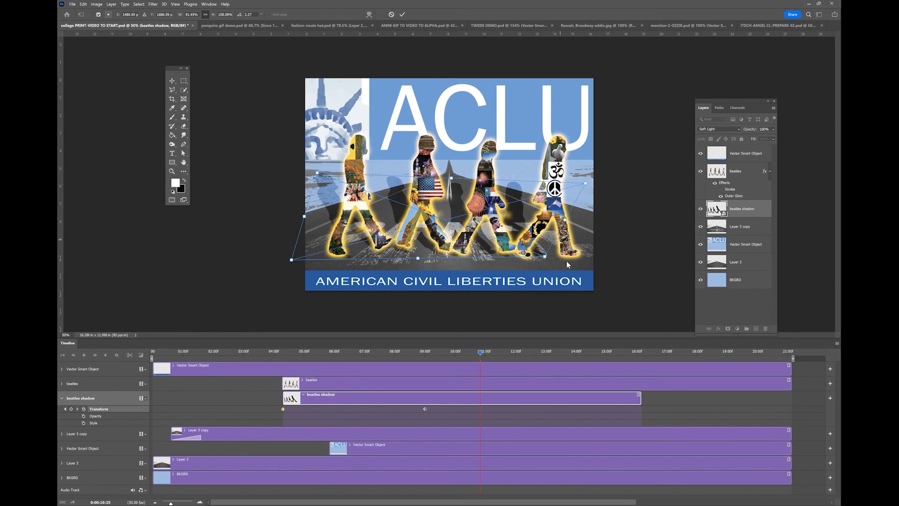
{"action": "left_click_drag", "start_coordinate": [545, 257], "coordinate": [581, 255]}
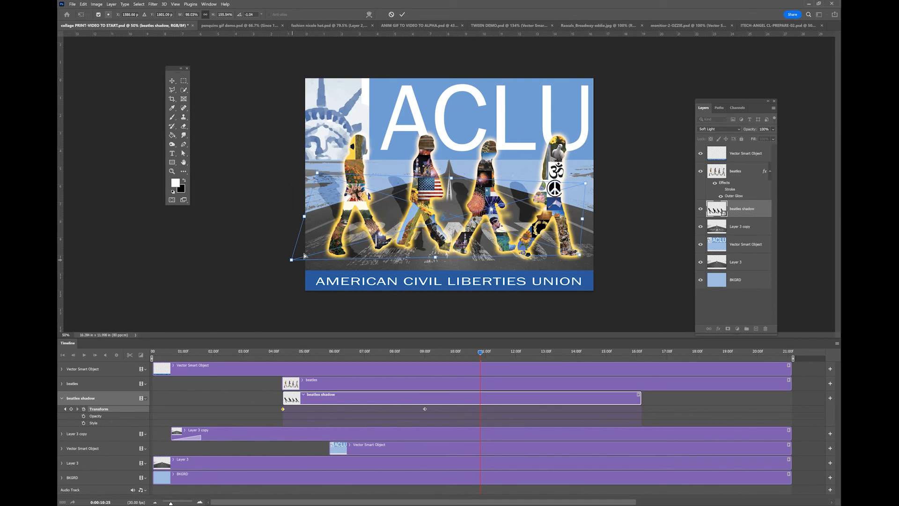
{"action": "left_click_drag", "start_coordinate": [291, 259], "coordinate": [274, 261]}
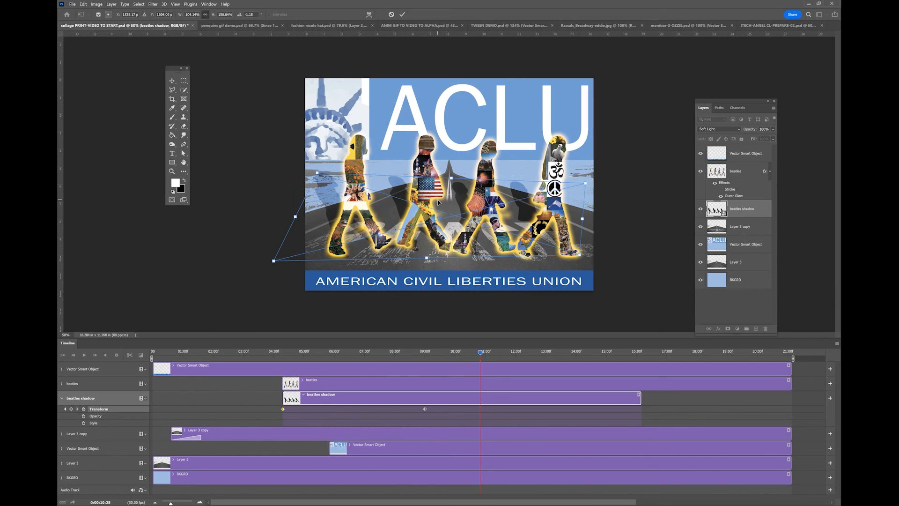
{"action": "left_click", "coordinate": [402, 15]}
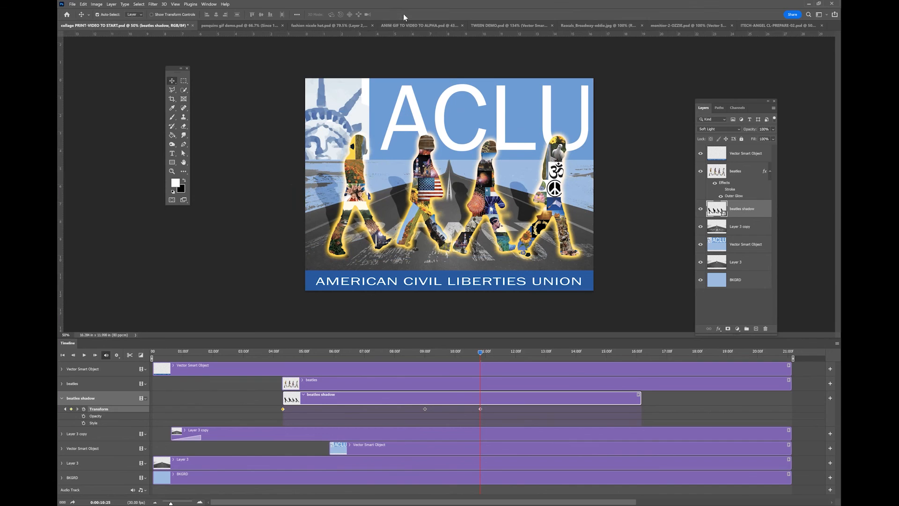
Step: Preview the beatles shadow's animation across its three Transform keyframes, up to about 0:00:11:08
{"action": "left_click_drag", "start_coordinate": [445, 351], "coordinate": [370, 356]}
{"action": "left_click_drag", "start_coordinate": [473, 369], "coordinate": [494, 369]}
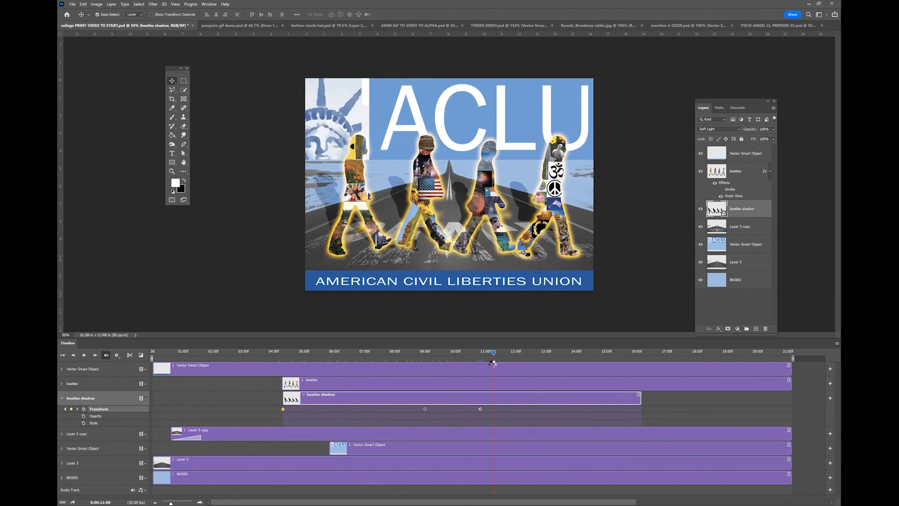